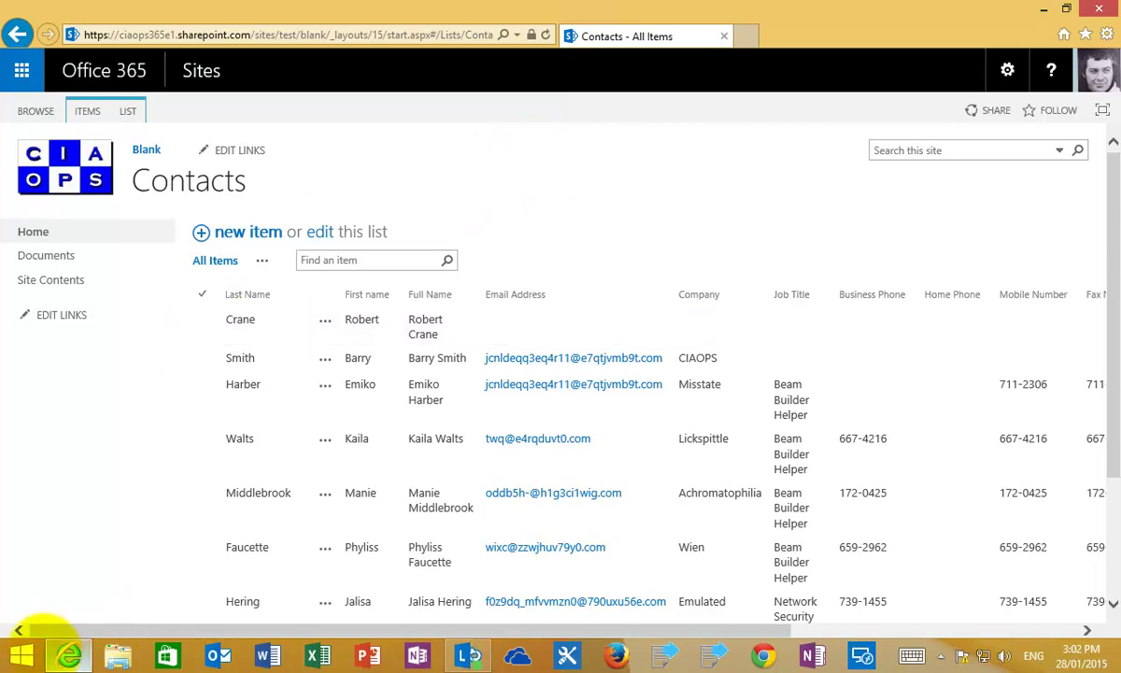
- Launch Access 2013 from the Windows Start screen's app list
click(20, 654)
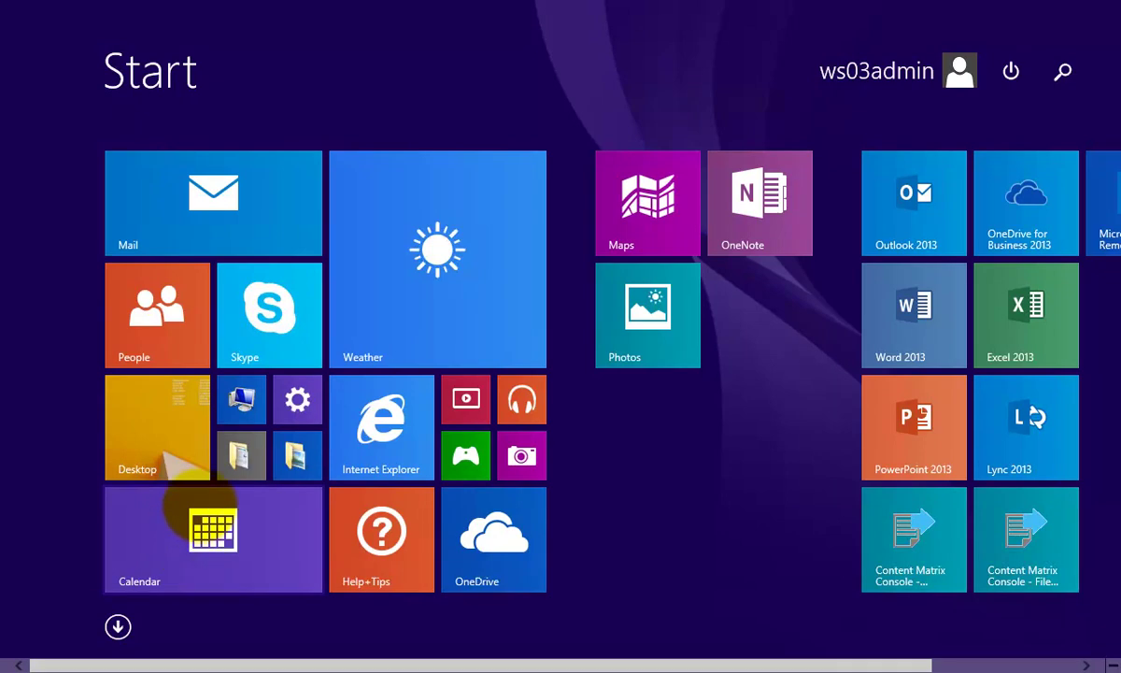
click(118, 626)
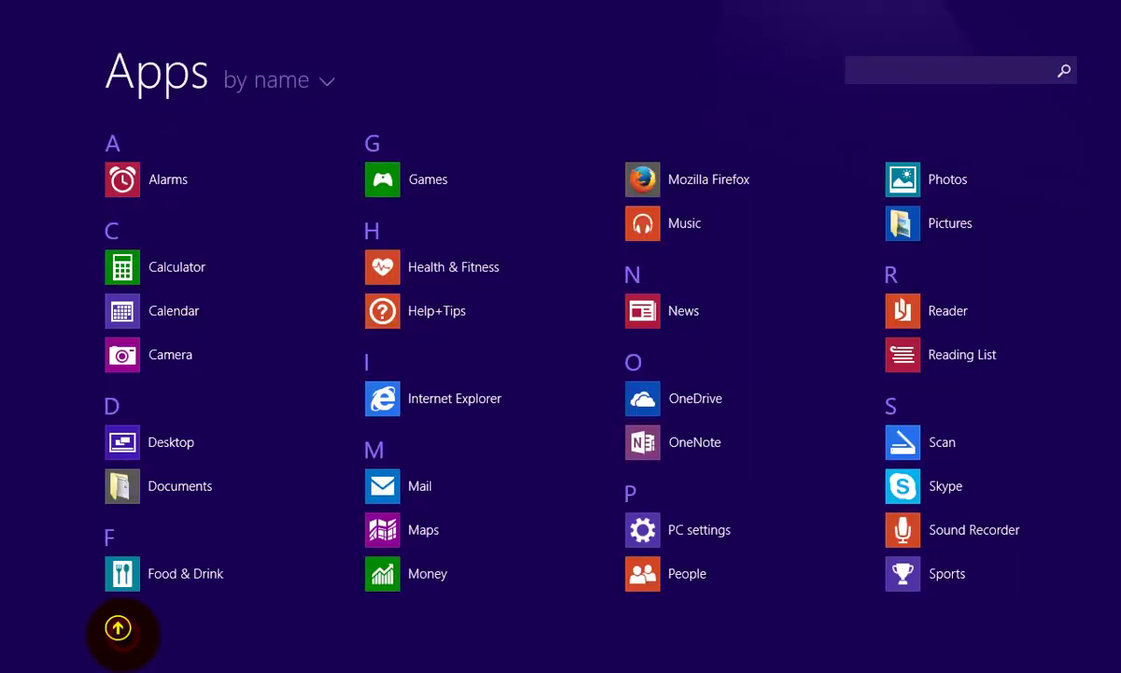
drag(343, 662, 794, 655)
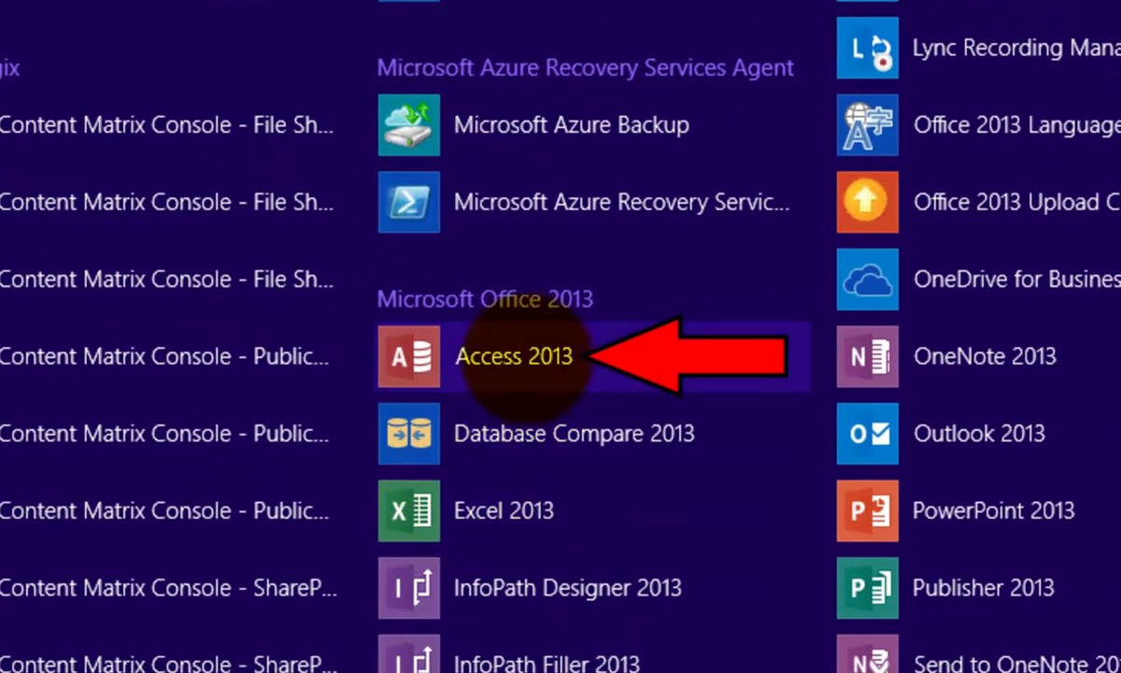
click(523, 356)
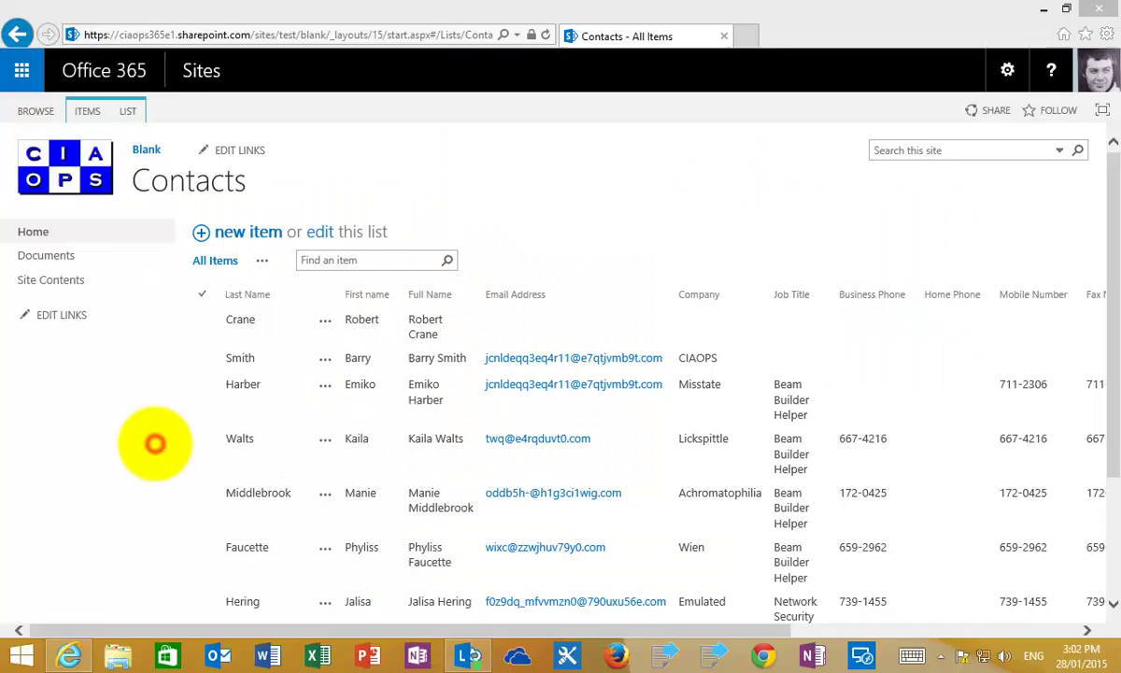
- Return to the SharePoint Contacts list and show its LIST ribbon commands
click(155, 442)
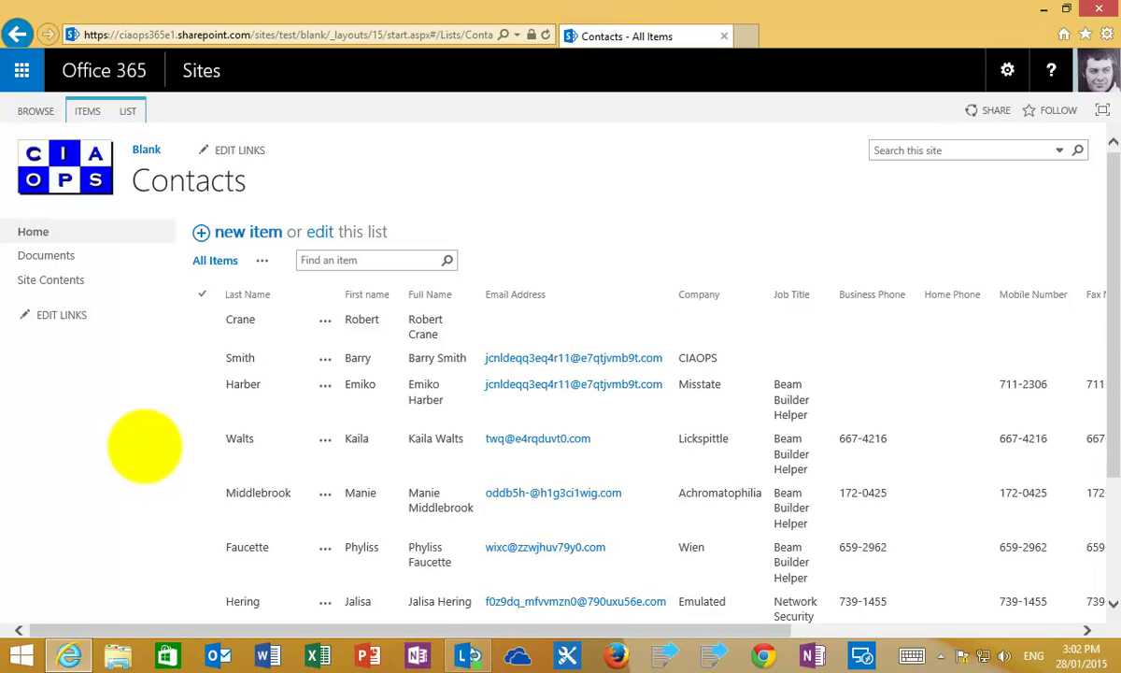
drag(446, 631, 439, 617)
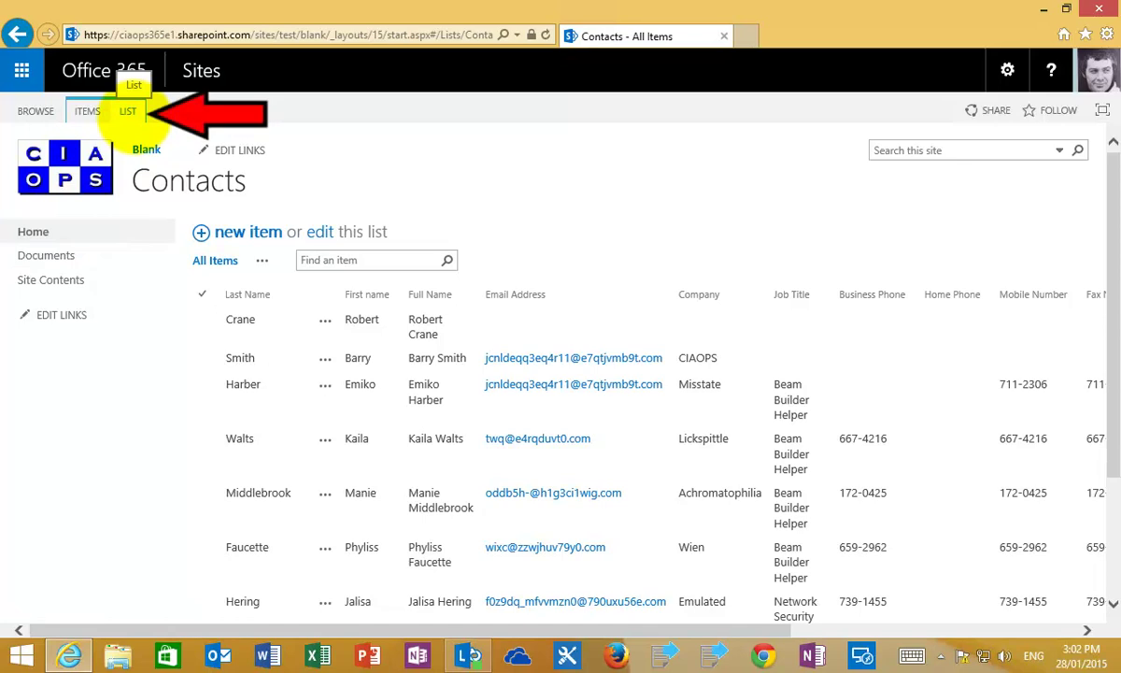
click(128, 110)
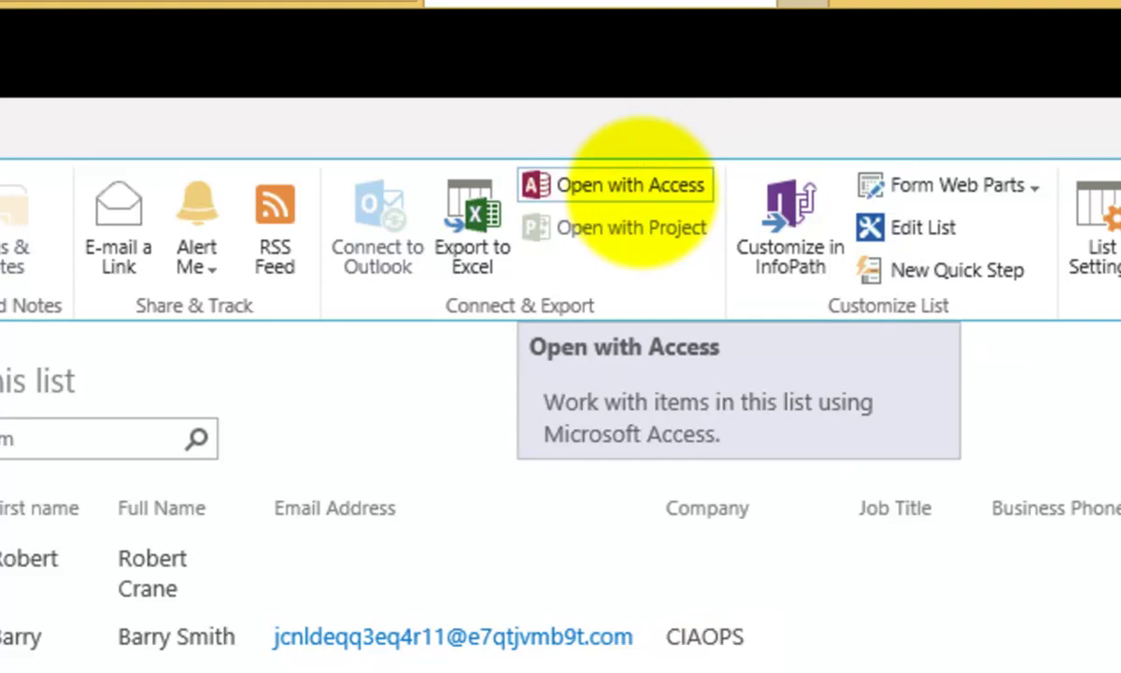
- Link the Contacts list into a new Access database, Contacts.accdb, and bring it forward
click(643, 183)
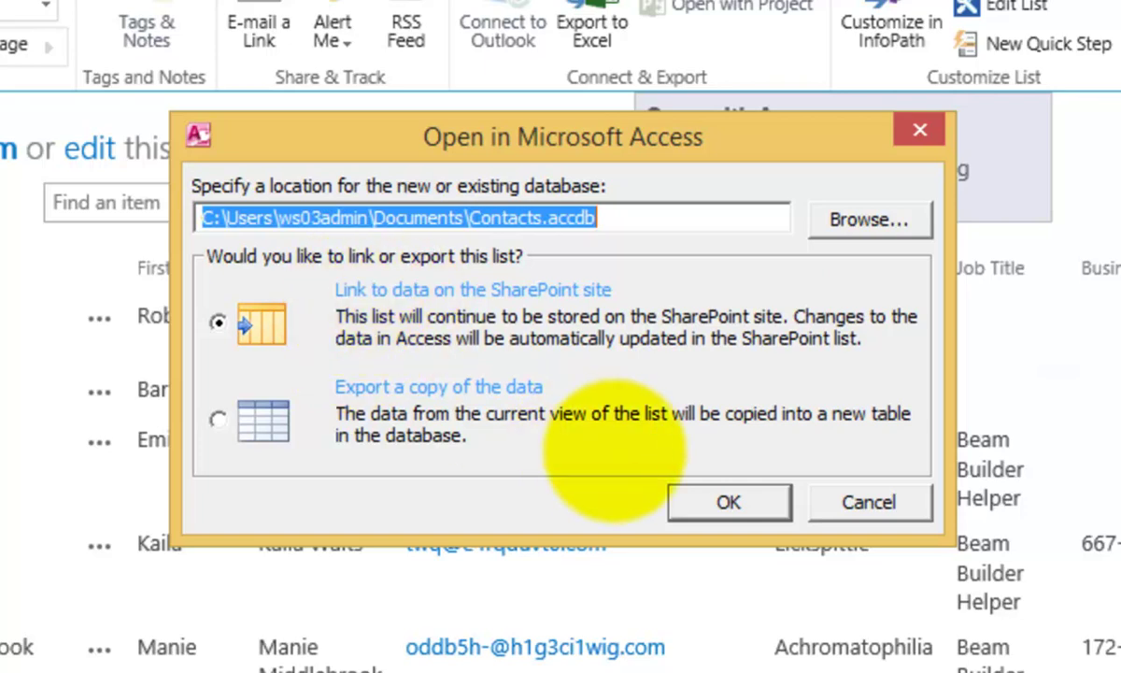
click(704, 503)
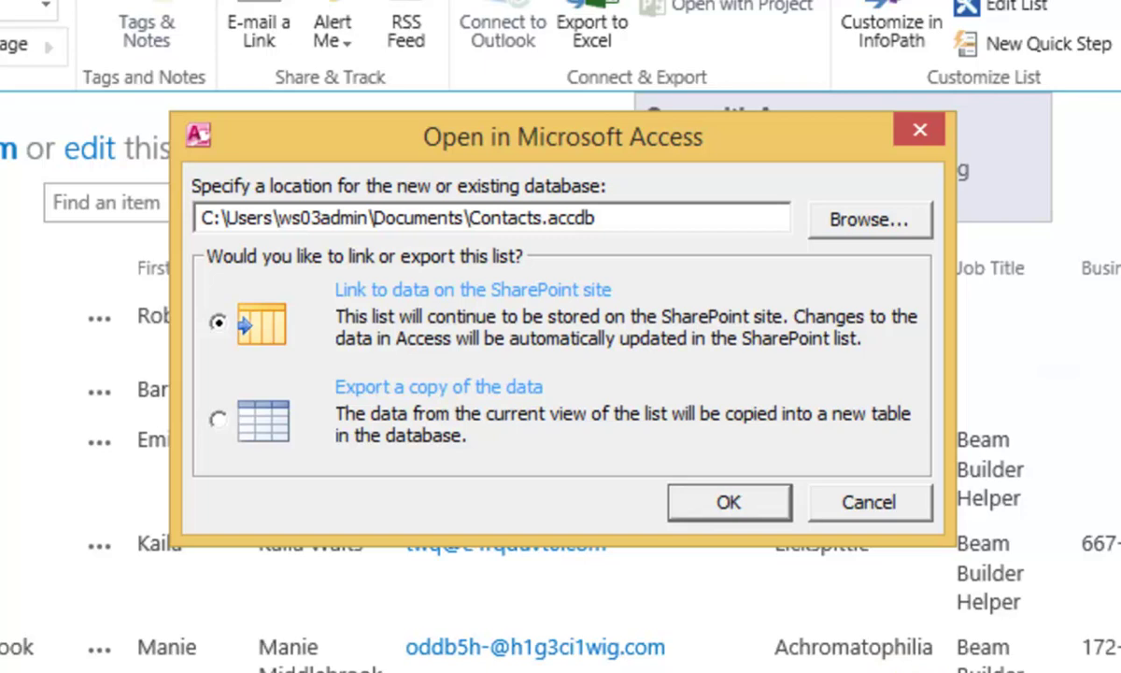
mouse_move(859, 655)
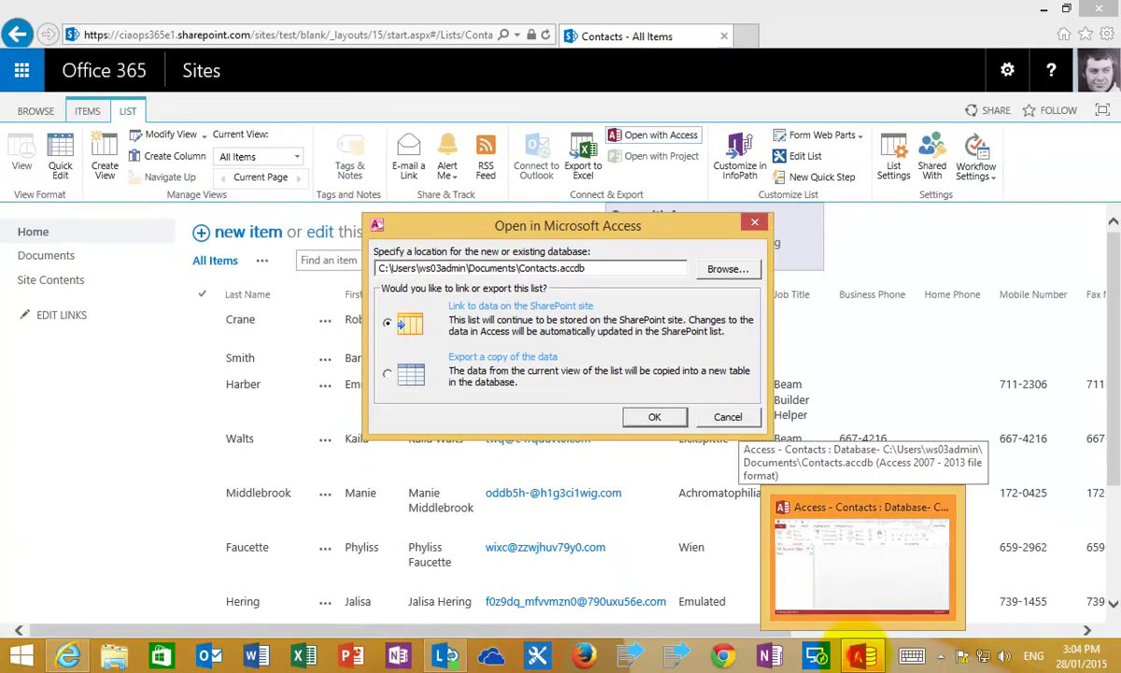
click(860, 656)
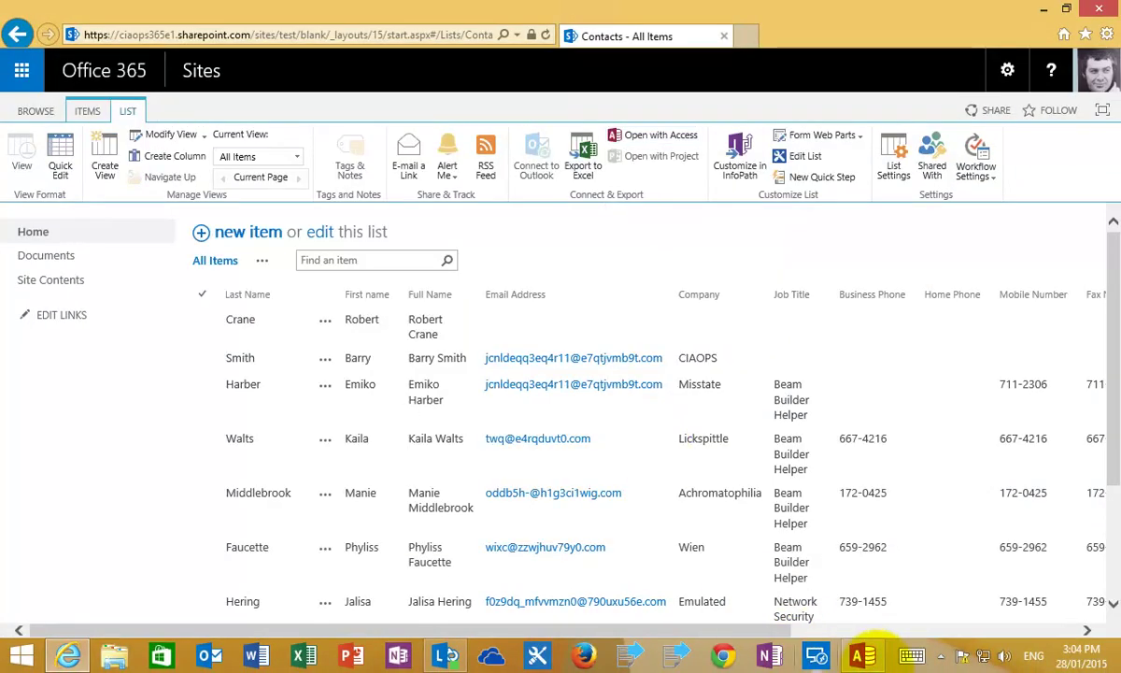
- Open the linked Contacts table from the navigation pane as a datasheet
click(861, 654)
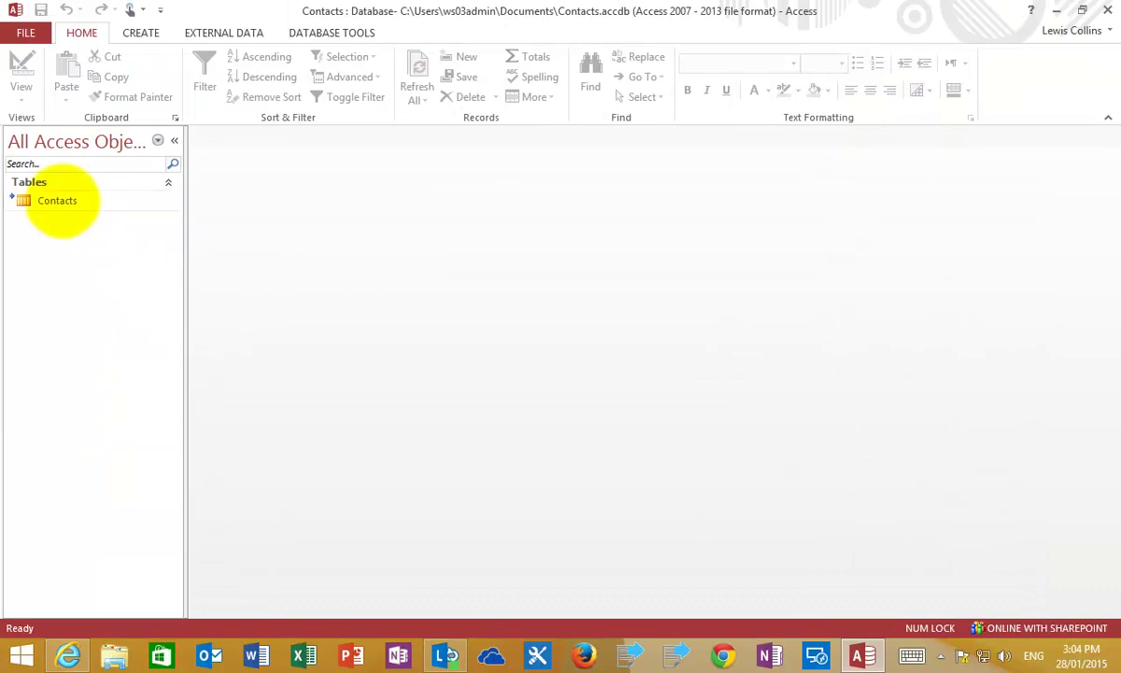
click(60, 200)
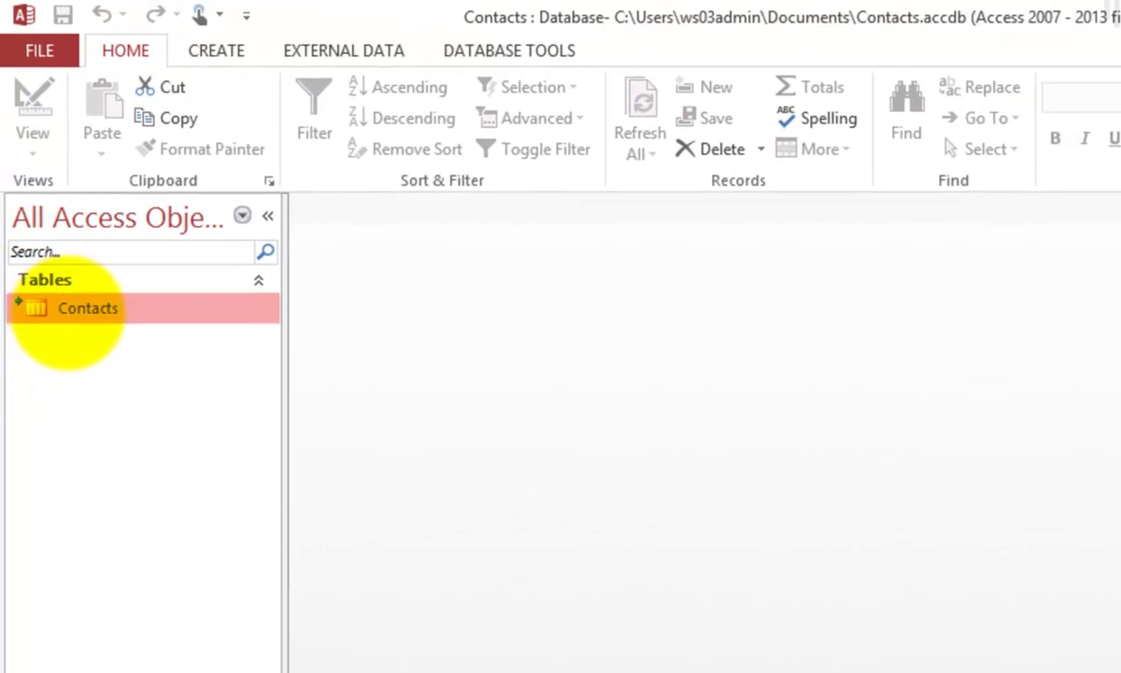
click(70, 309)
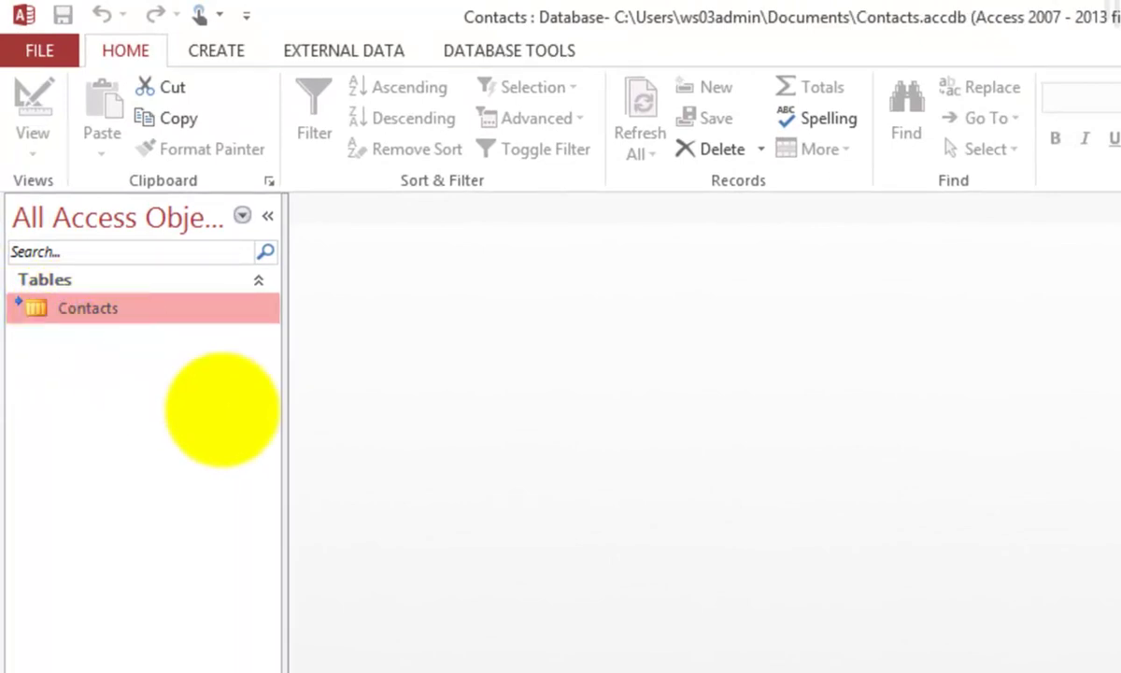
key(Return)
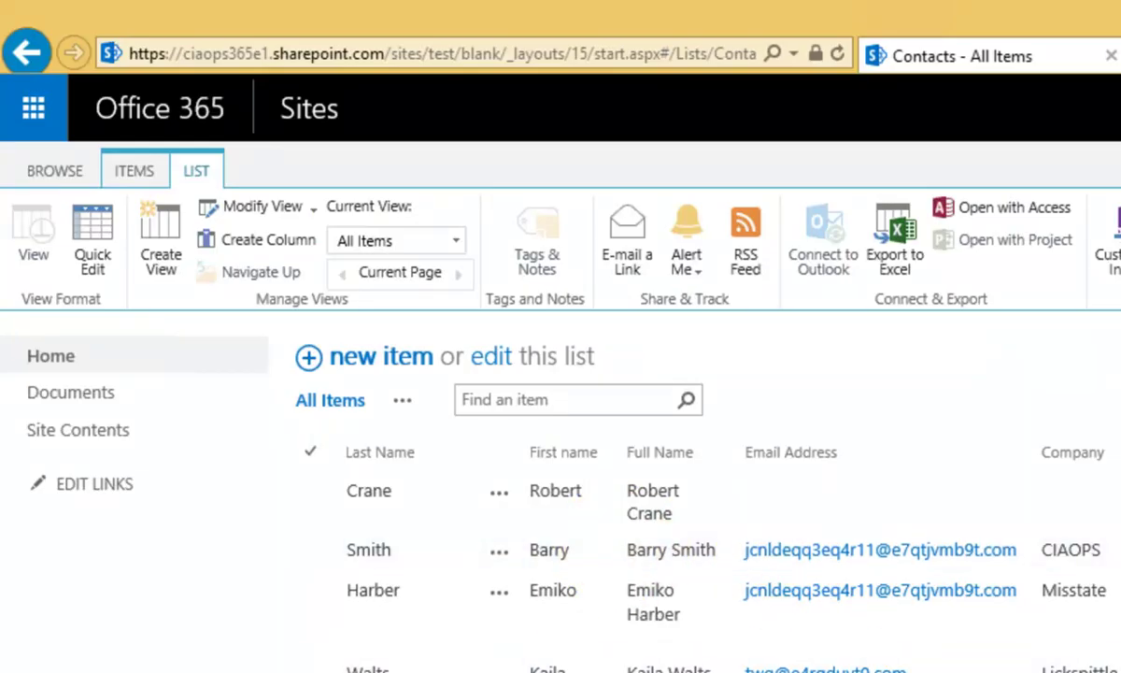
- Scroll through the SharePoint Contacts list to compare its records
scroll(560, 486, down, 3)
scroll(561, 485, down, 2)
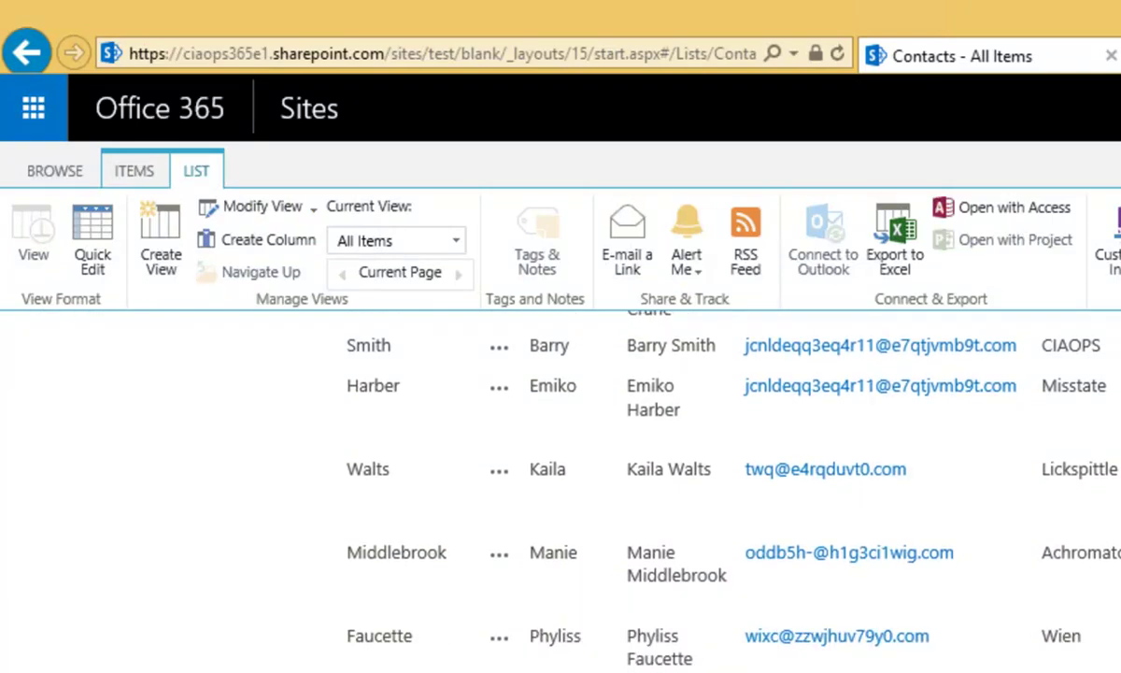
scroll(560, 486, up, 4)
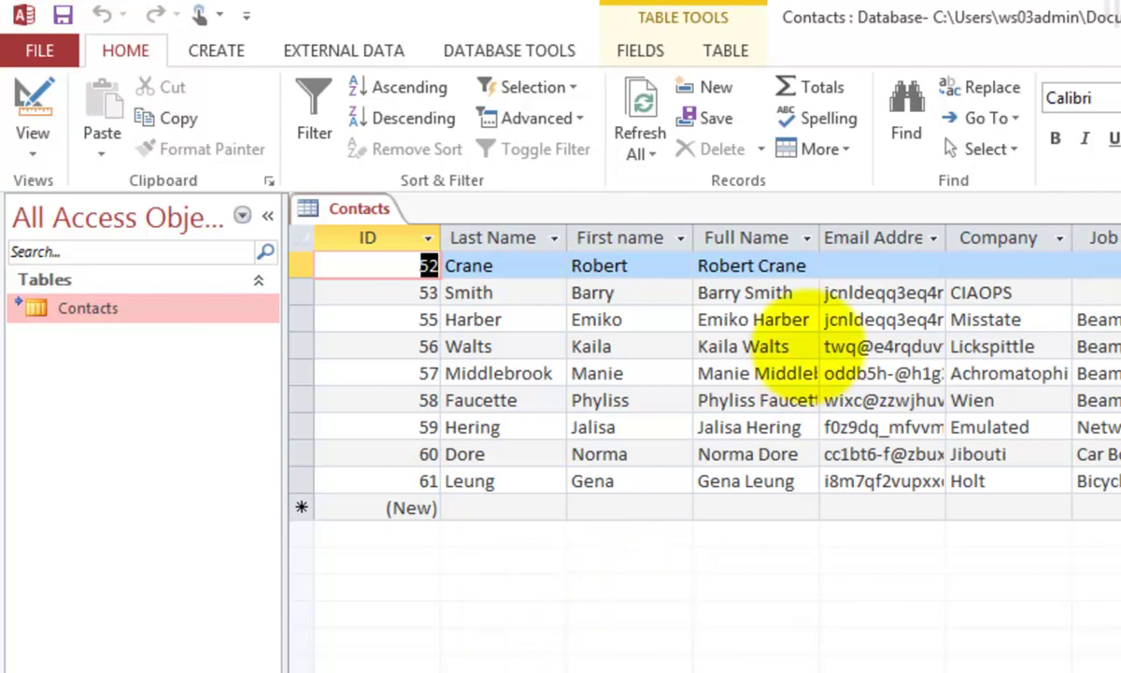
- Give record 52 an email address, company CIAOPS and job title Principal, then Refresh All
click(848, 266)
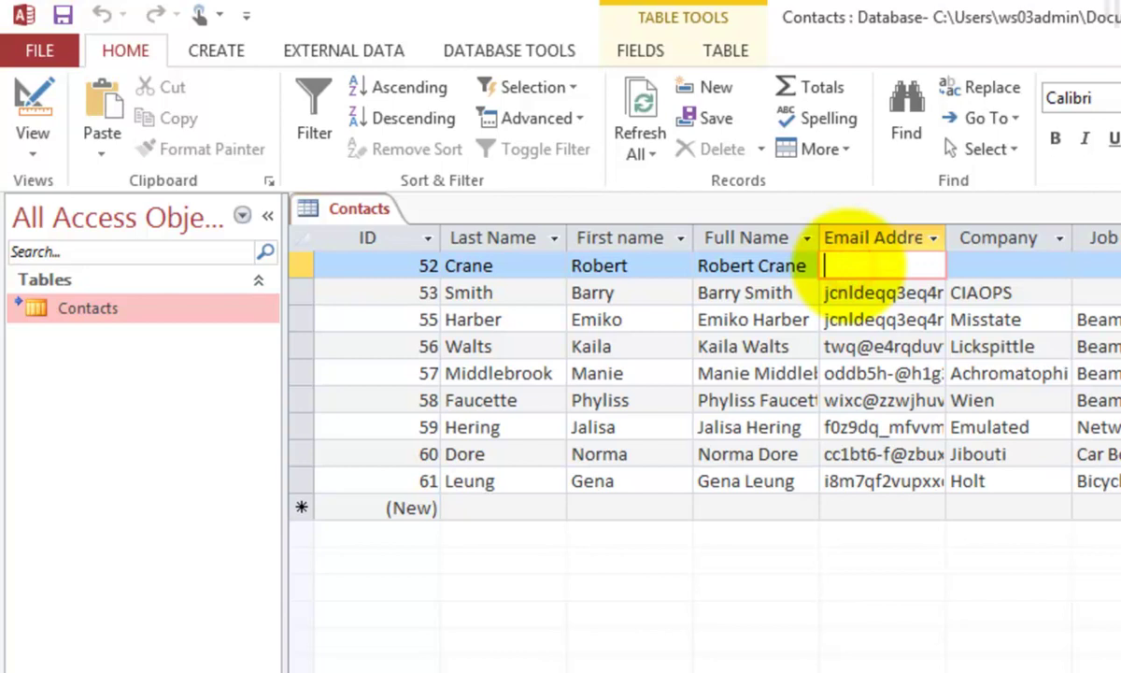
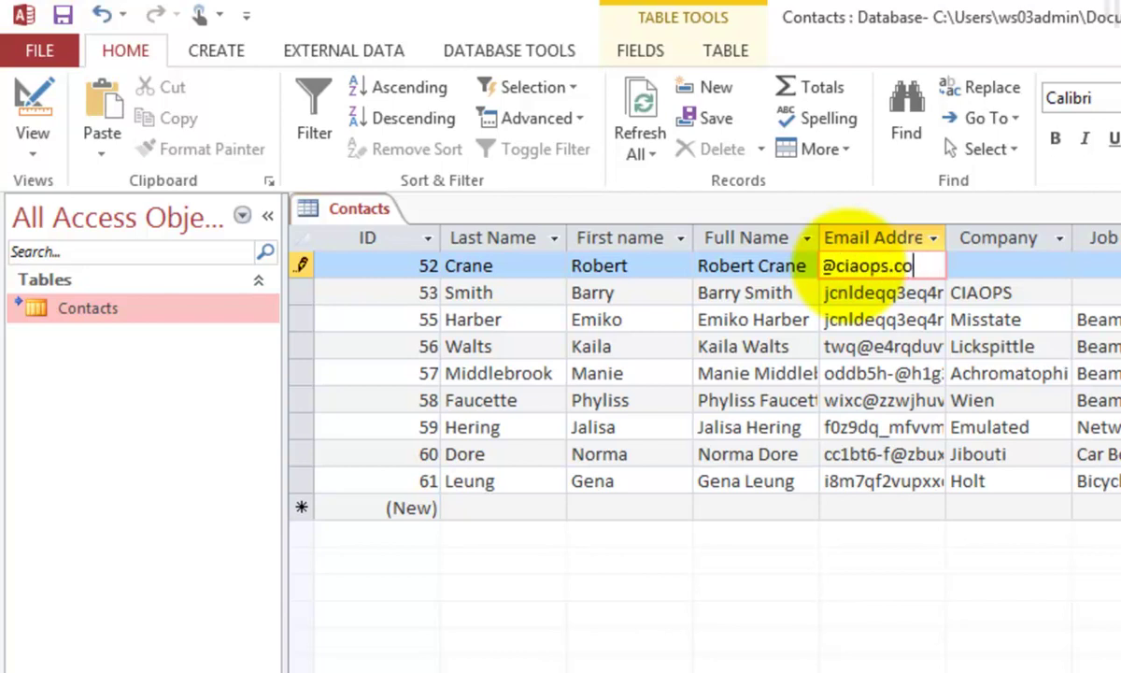
key(Tab)
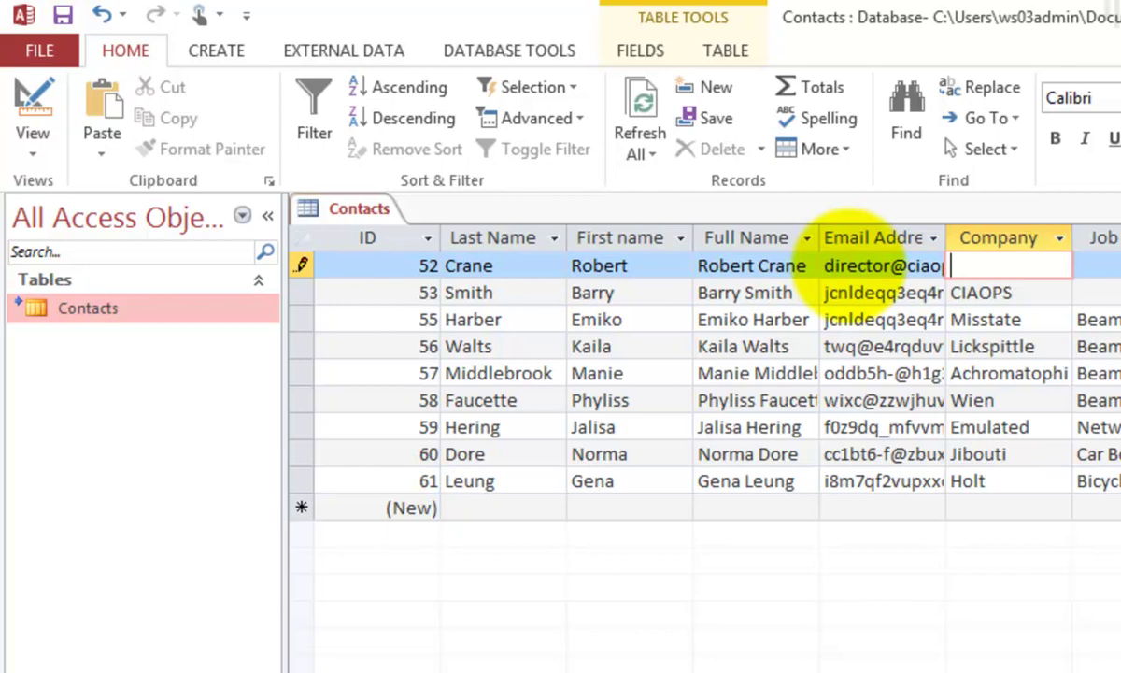
text(CIAOPS)
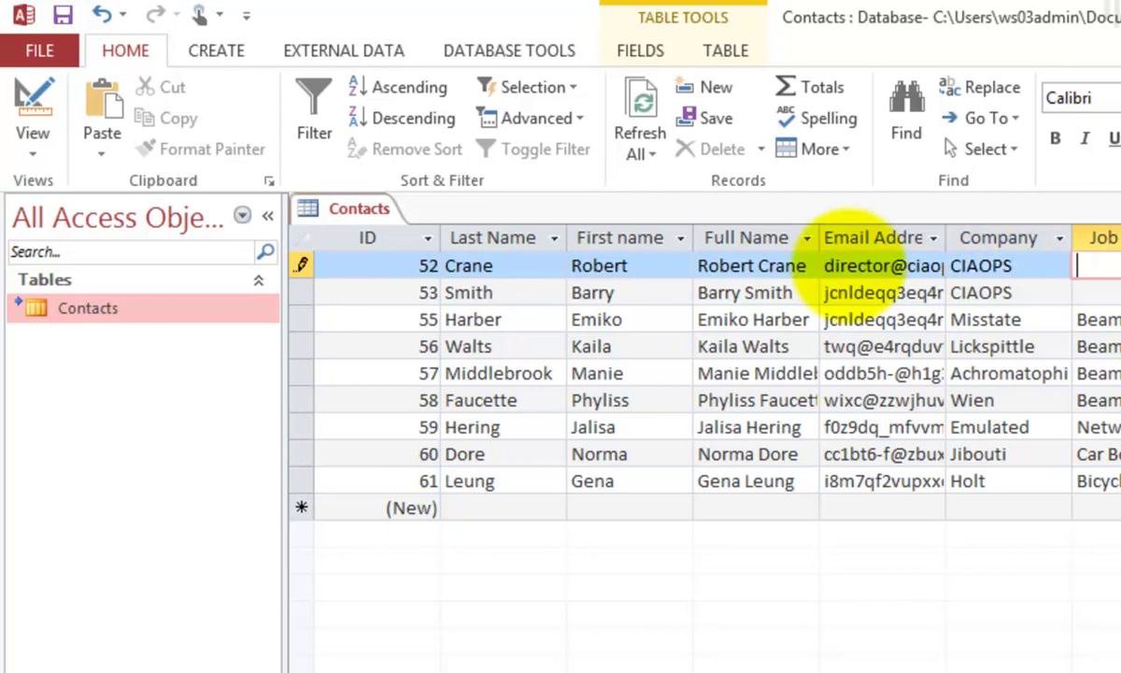
text(Princi)
key(Tab)
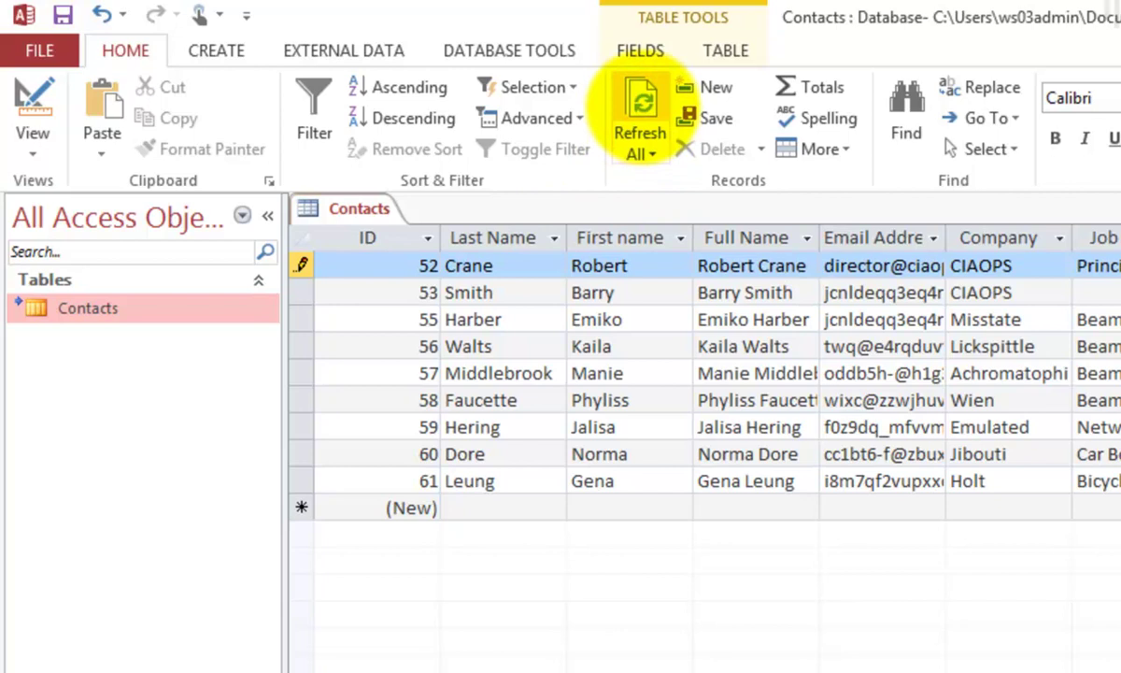
click(640, 110)
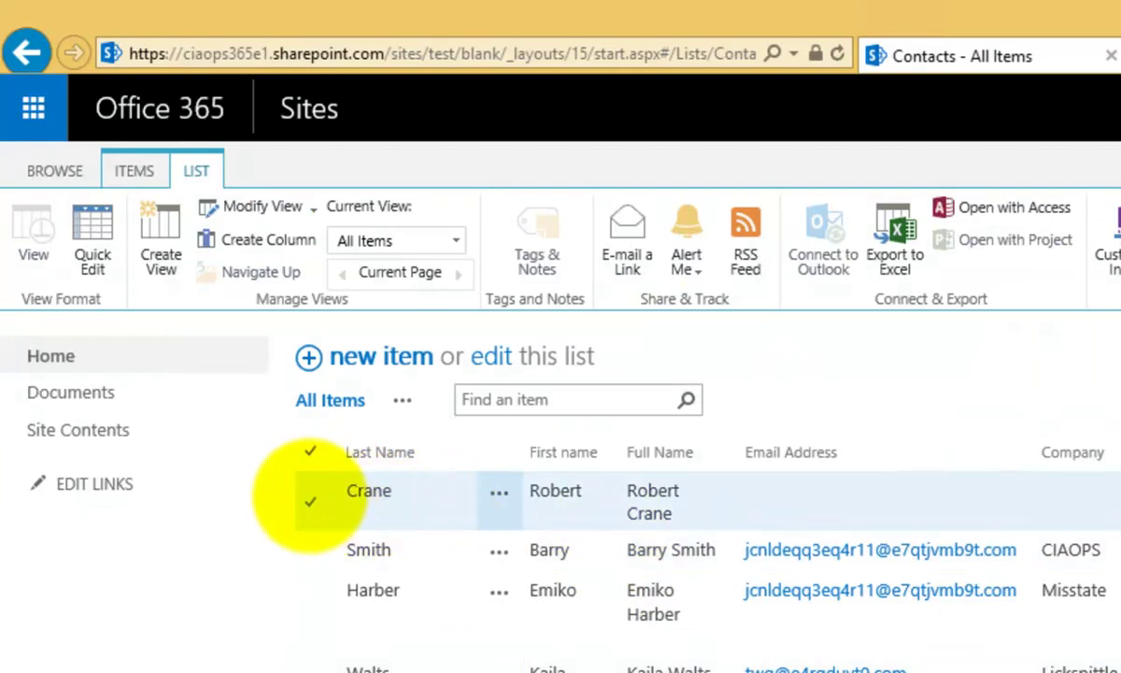
- Reload the SharePoint Contacts list and select the first contact showing CIAOPS and Principal
click(309, 499)
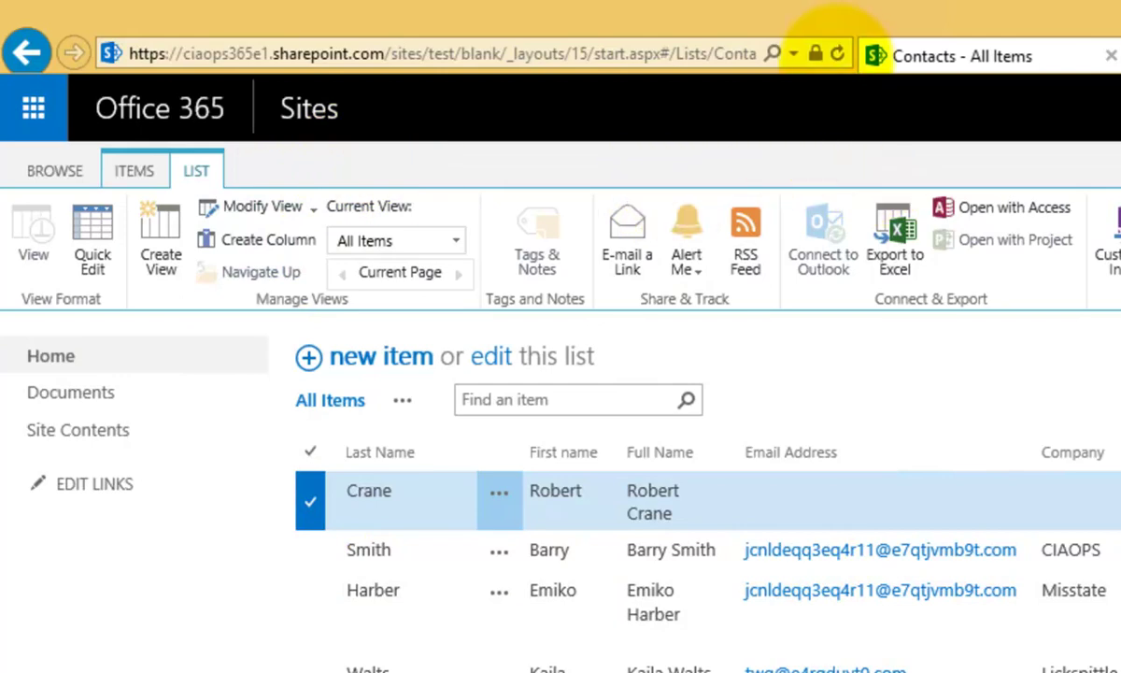
click(837, 53)
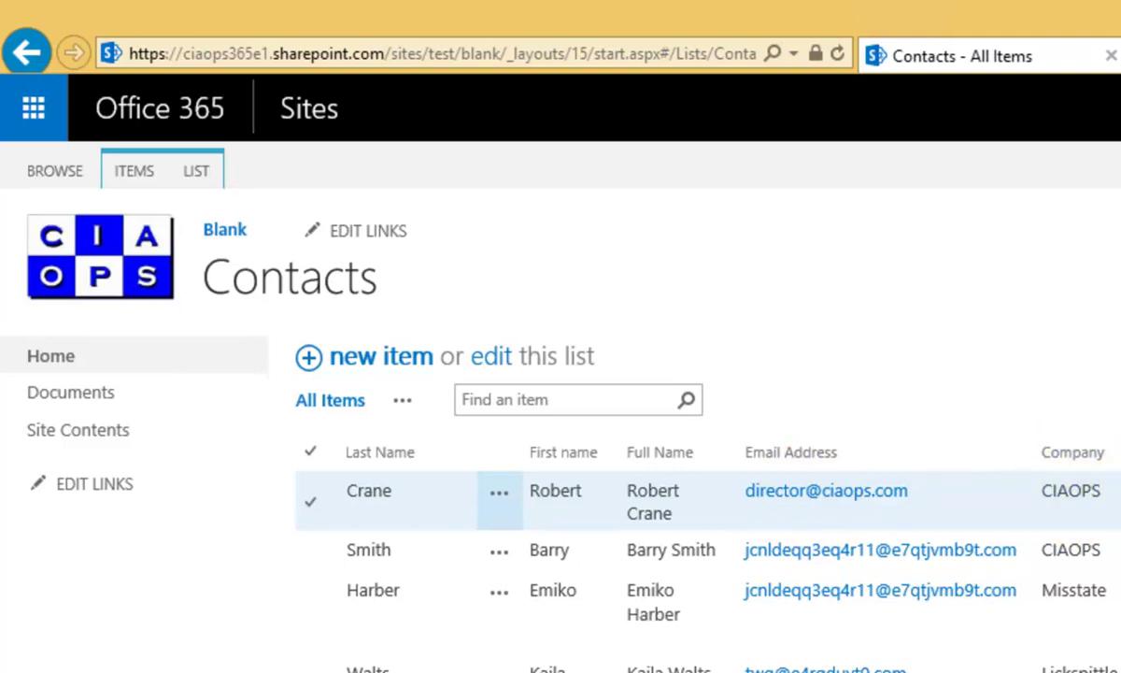
click(306, 493)
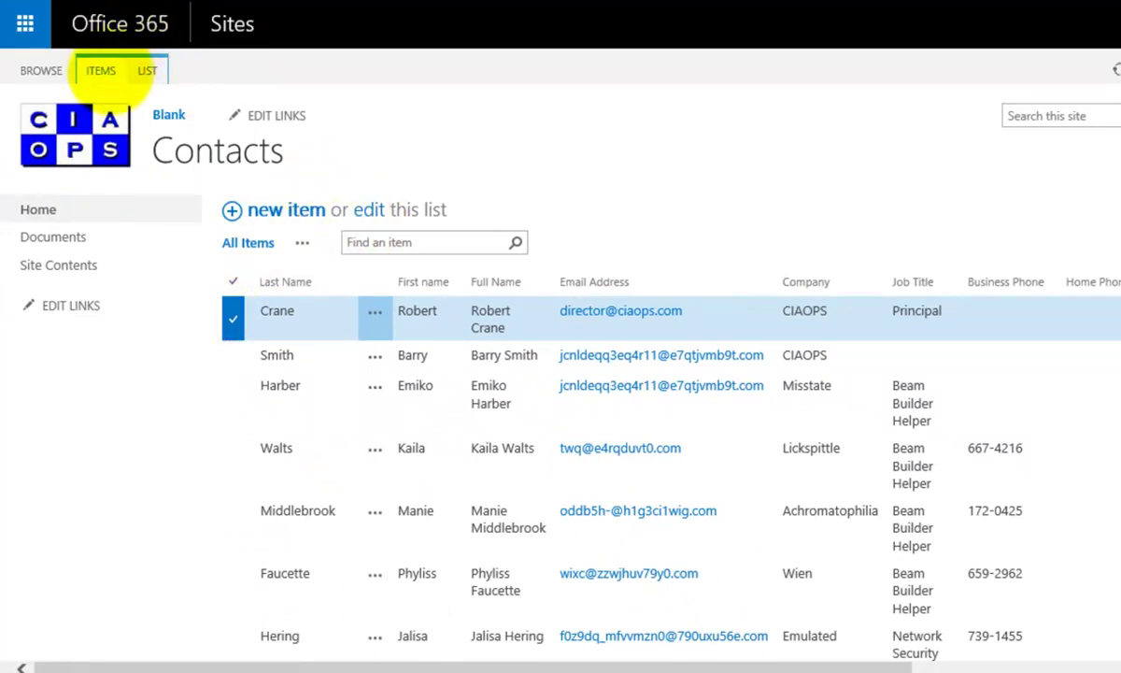
- Open the first contact's edit form and enter its fax number
click(103, 71)
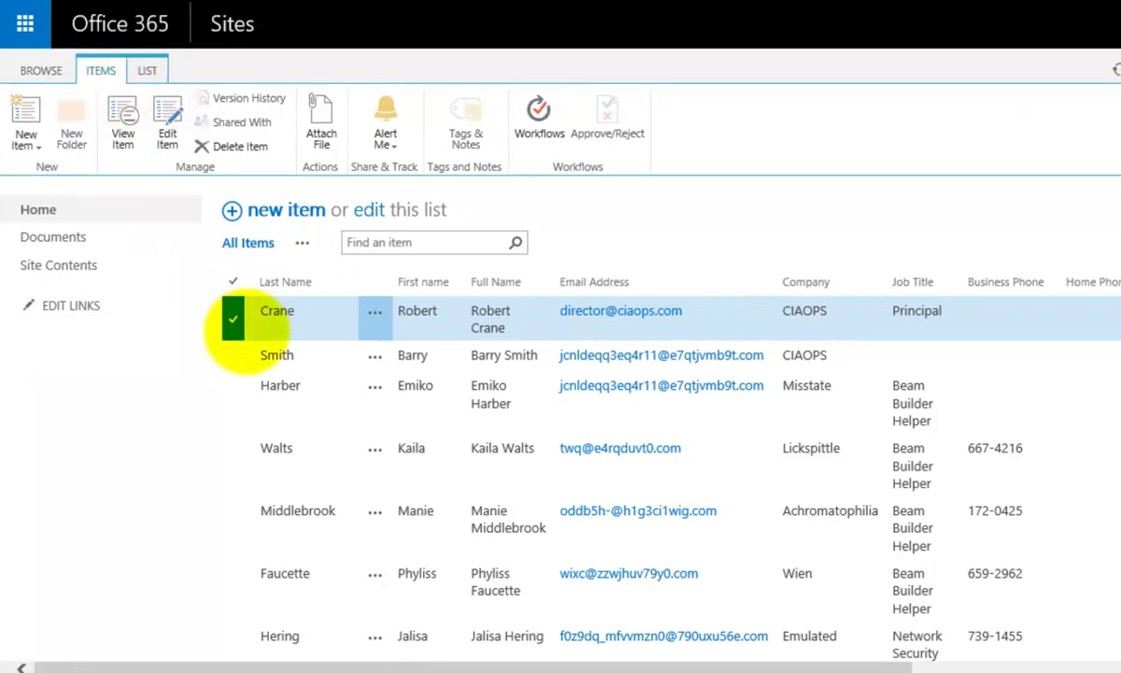
click(252, 317)
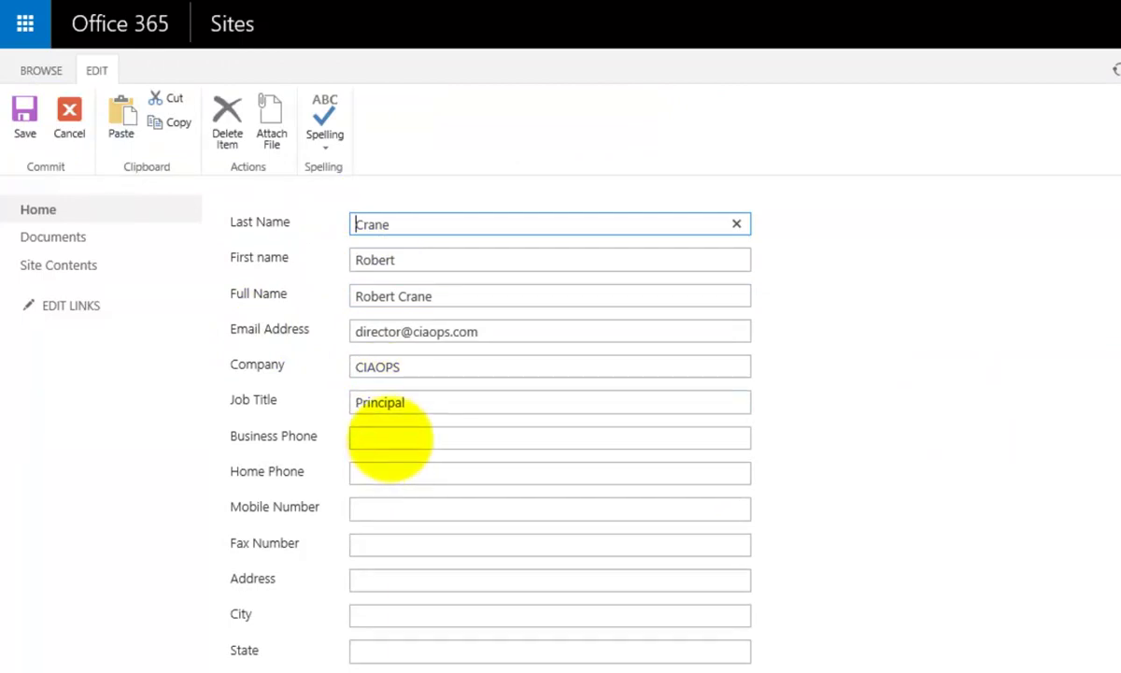
click(368, 543)
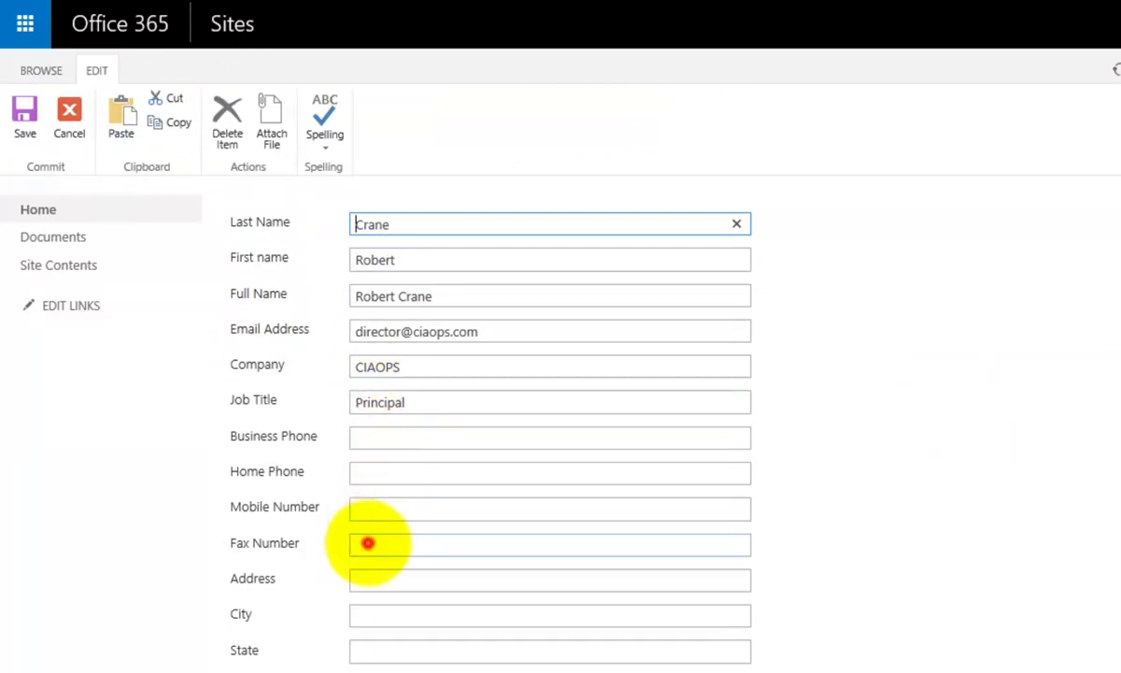
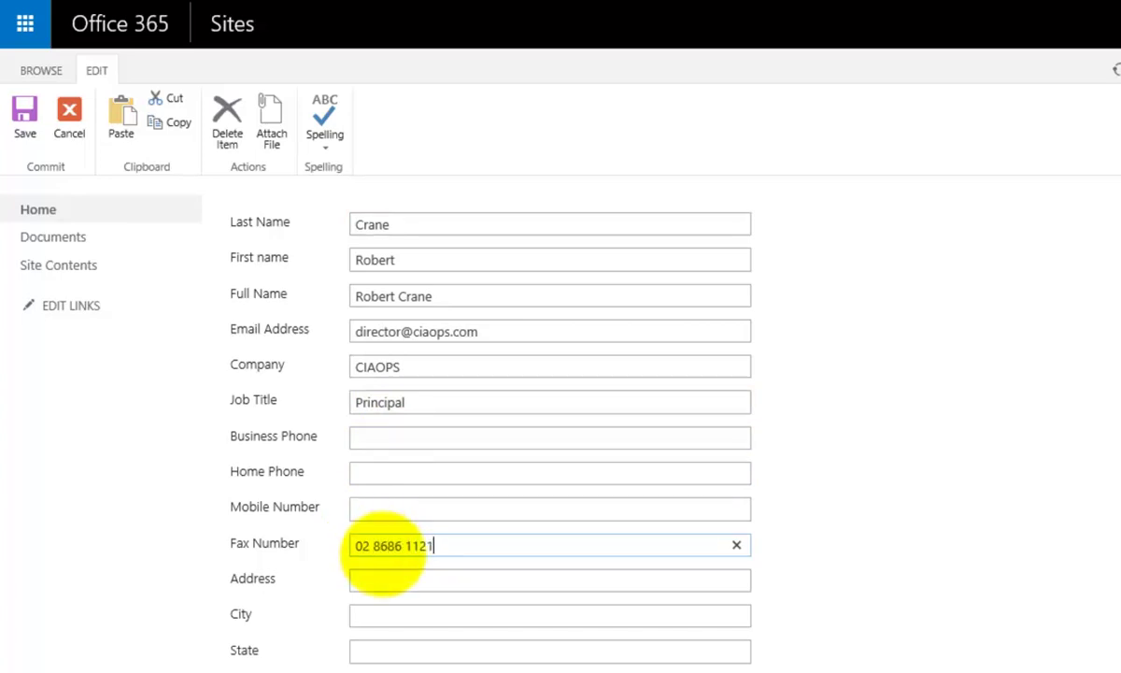
- Fill in the contact's address, city and state, correcting the state to uppercase
click(390, 579)
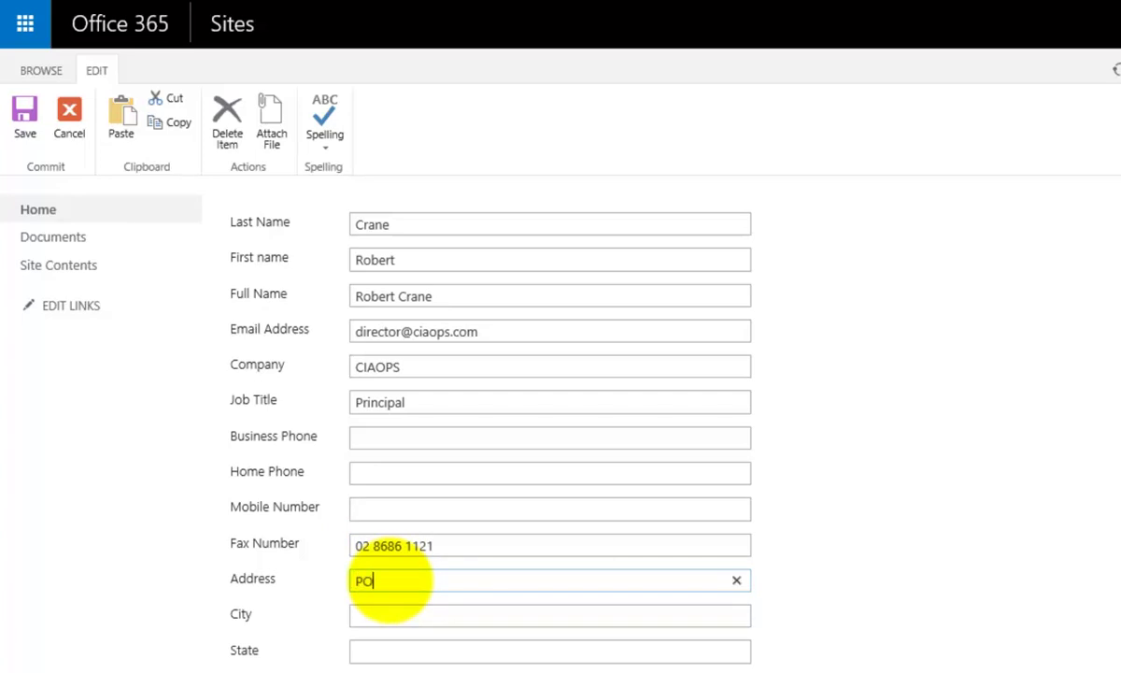
key(Tab)
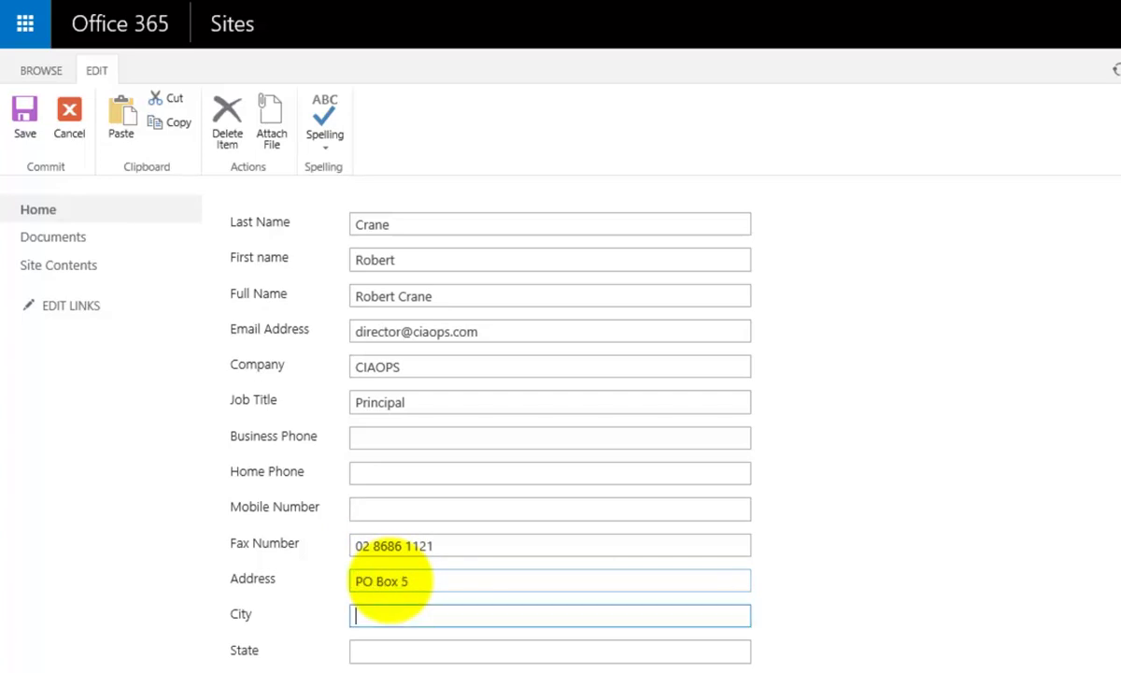
text(Beecroft)
key(Tab)
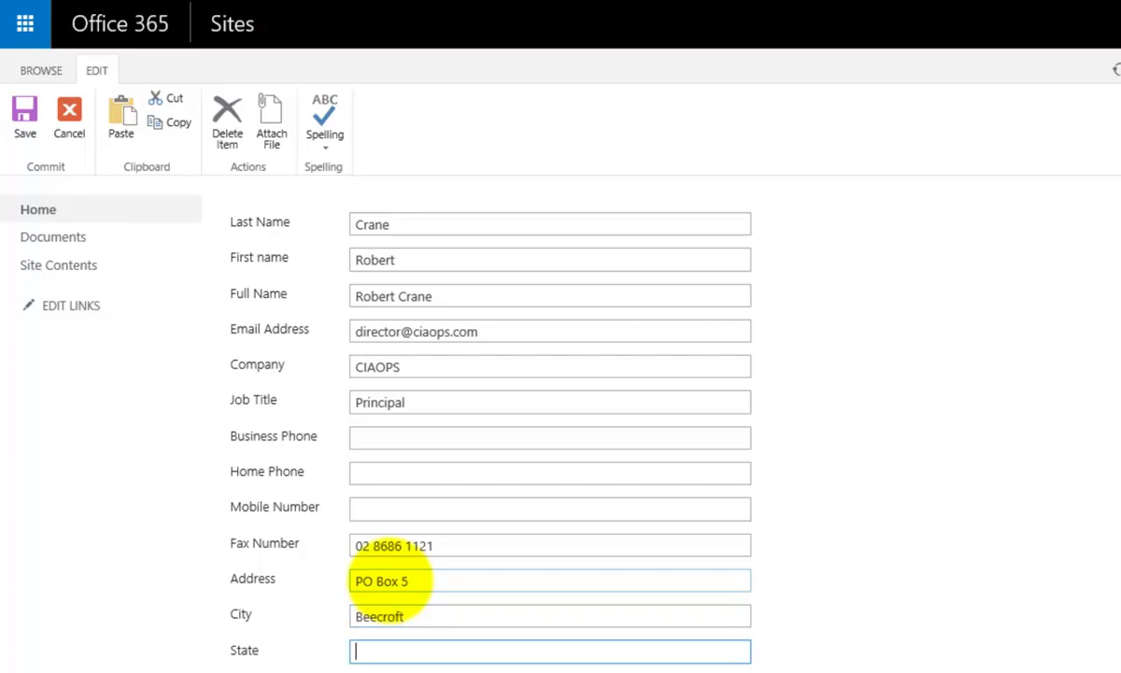
text(Nsw)
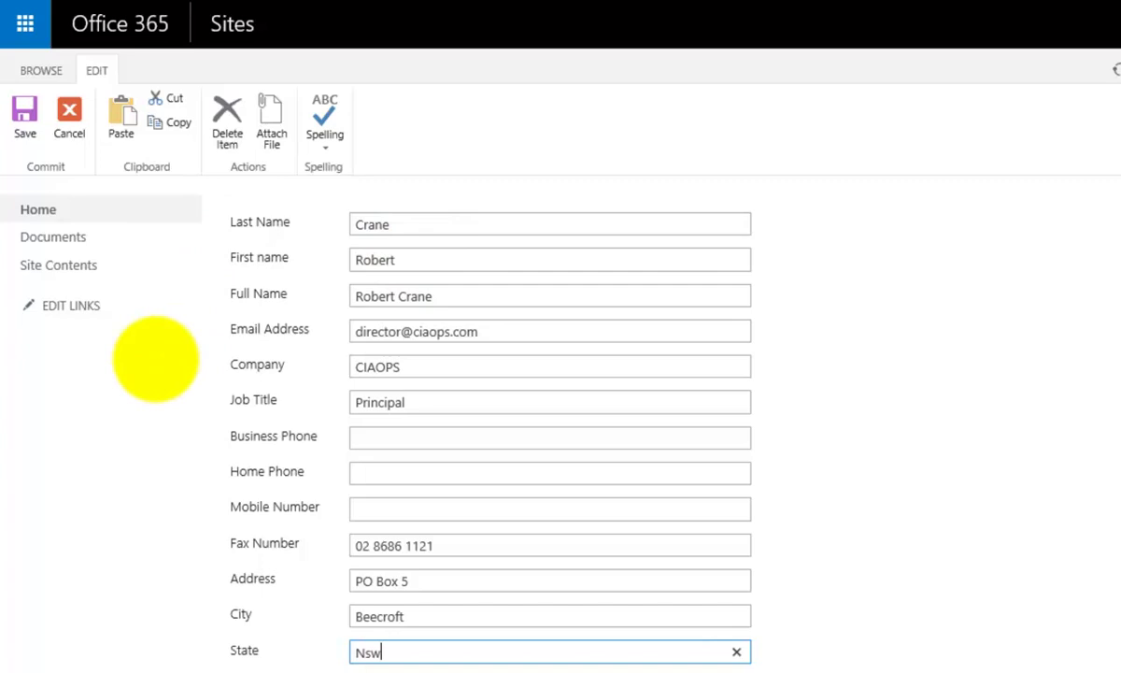
click(388, 654)
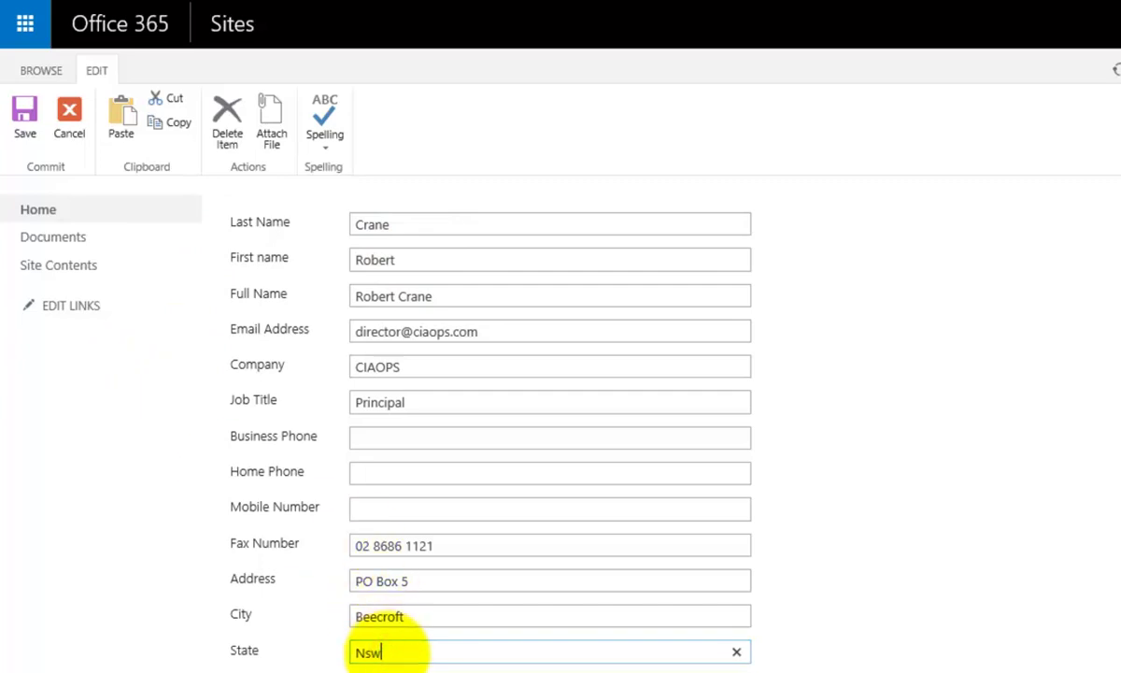
key(BackSpace)
key(BackSpace)
key(BackSpace)
text(SW)
key(BackSpace)
key(BackSpace)
text(NSW)
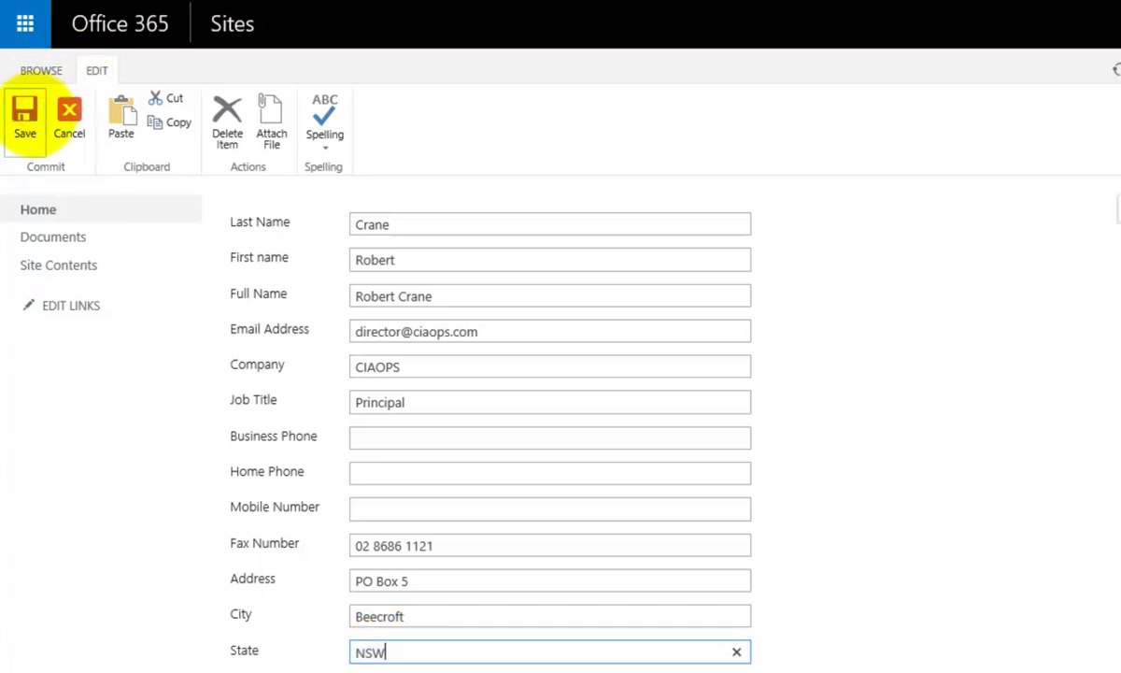
- Save the contact and scroll right to view the new fax and address columns
click(25, 112)
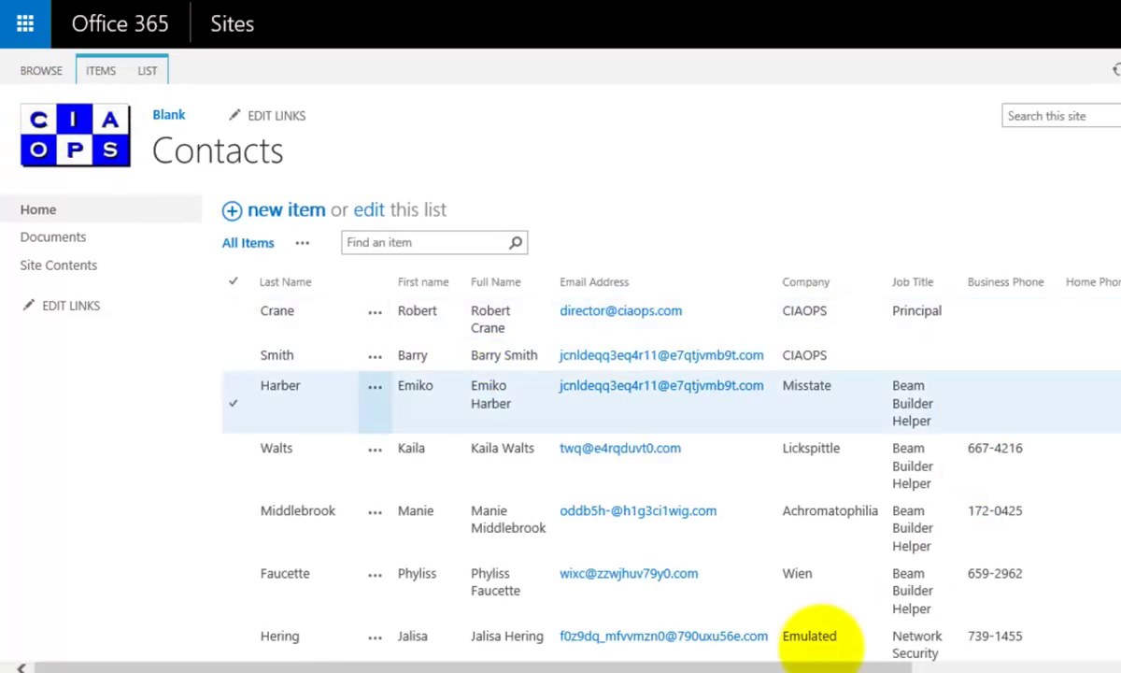
drag(726, 657, 1071, 646)
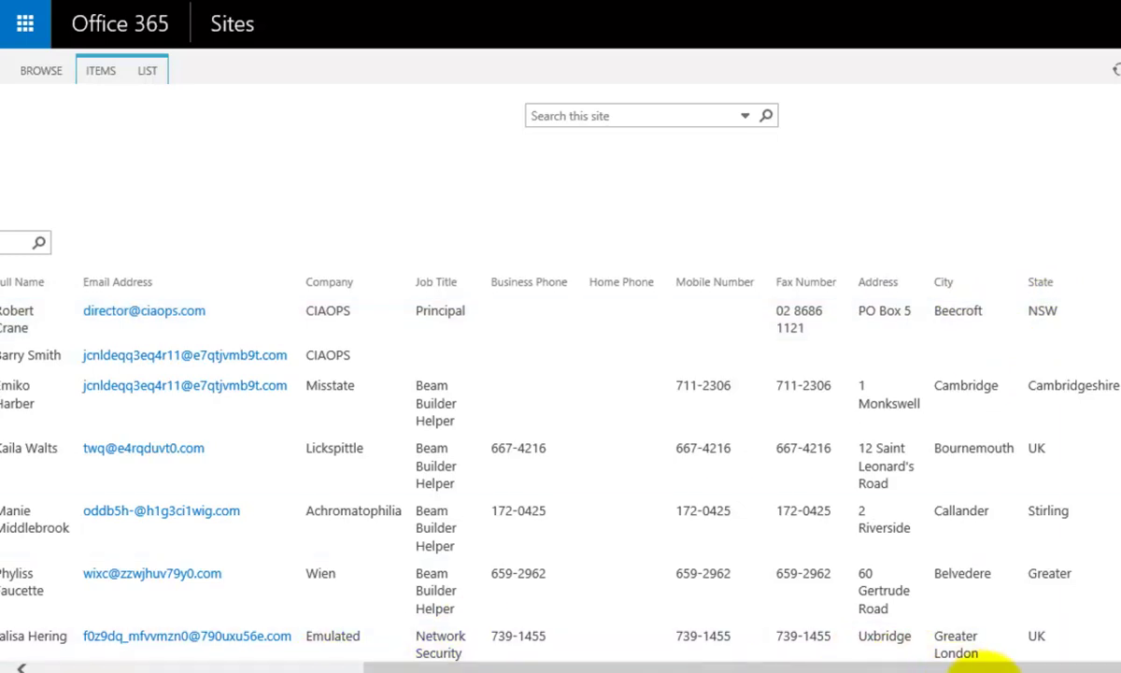
- Refresh the Access datasheet to confirm the SharePoint fax and address edits arrived
key(alt+Tab)
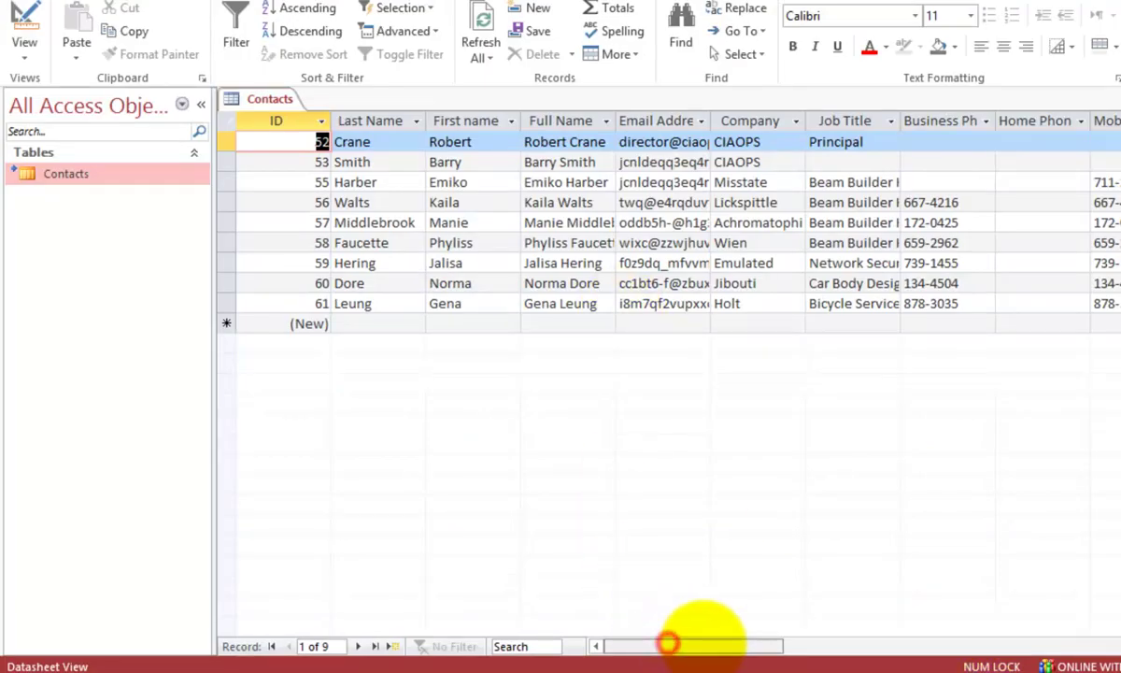
drag(705, 640, 783, 638)
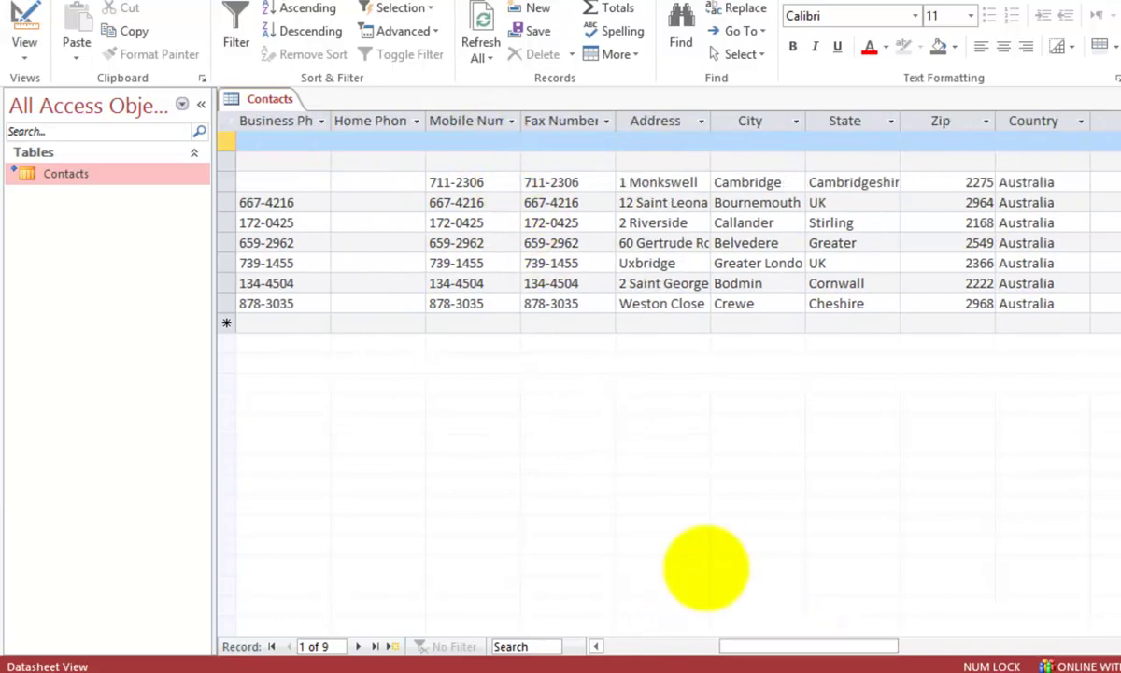
drag(820, 644, 748, 637)
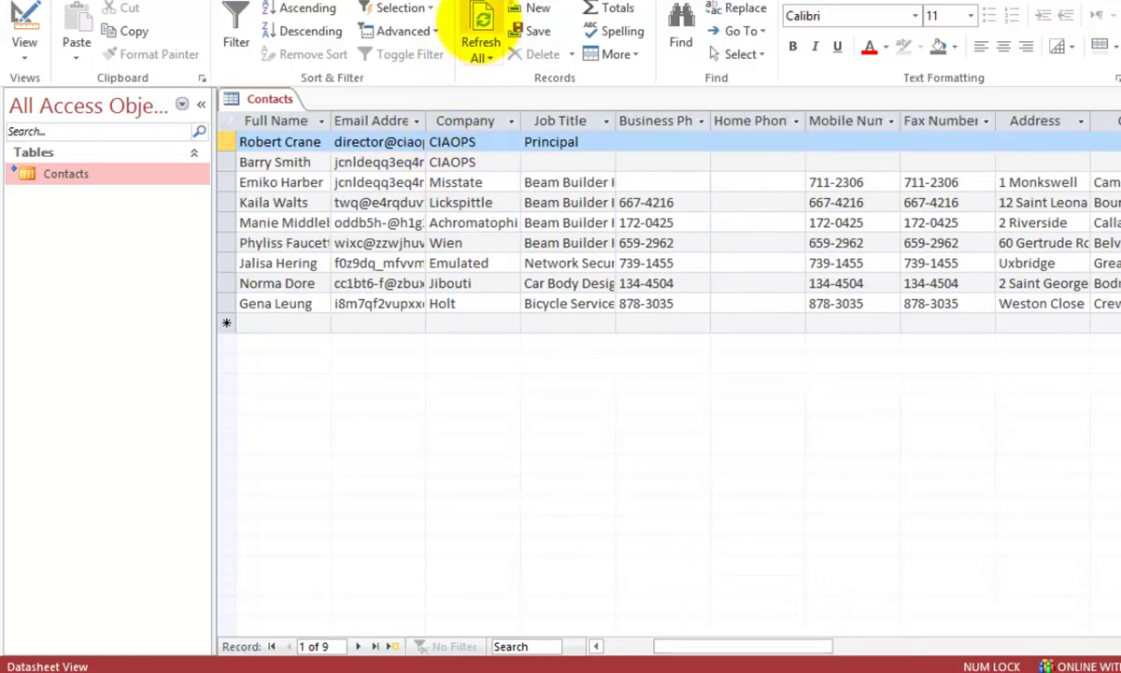
click(481, 19)
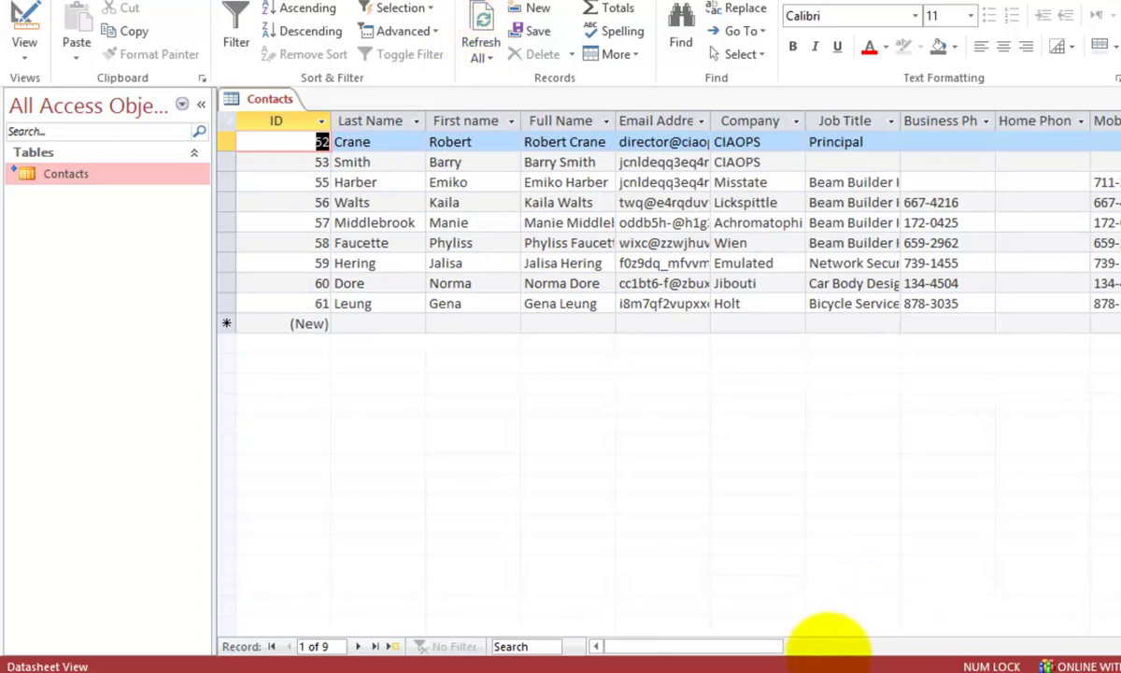
drag(781, 645, 842, 644)
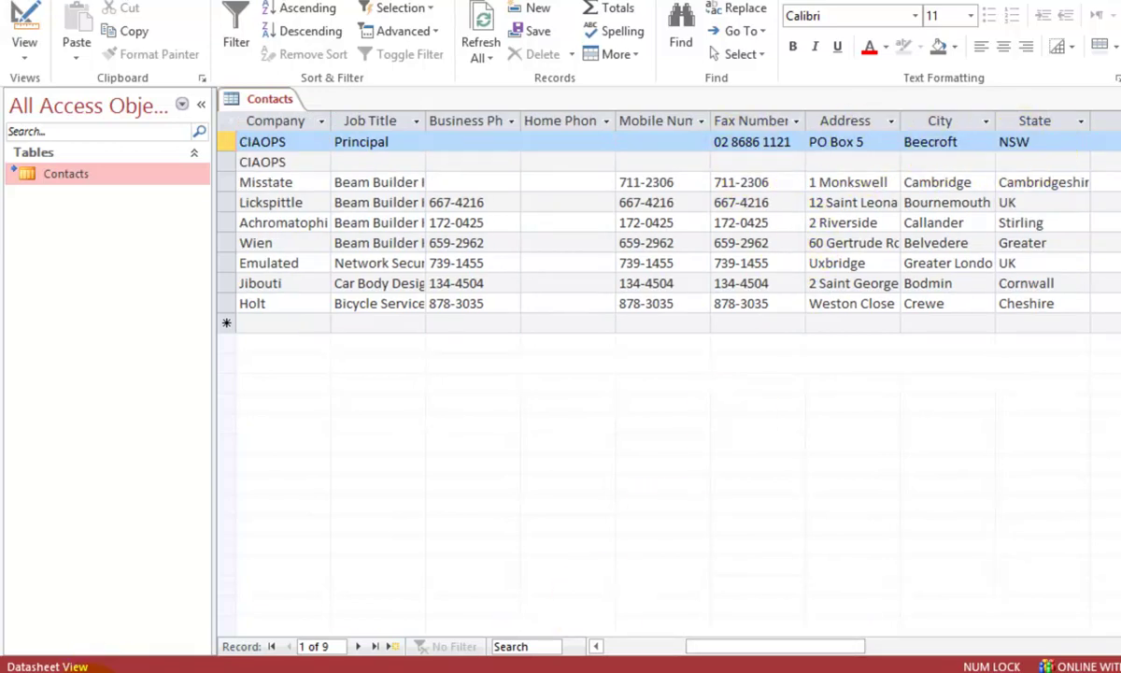
click(149, 672)
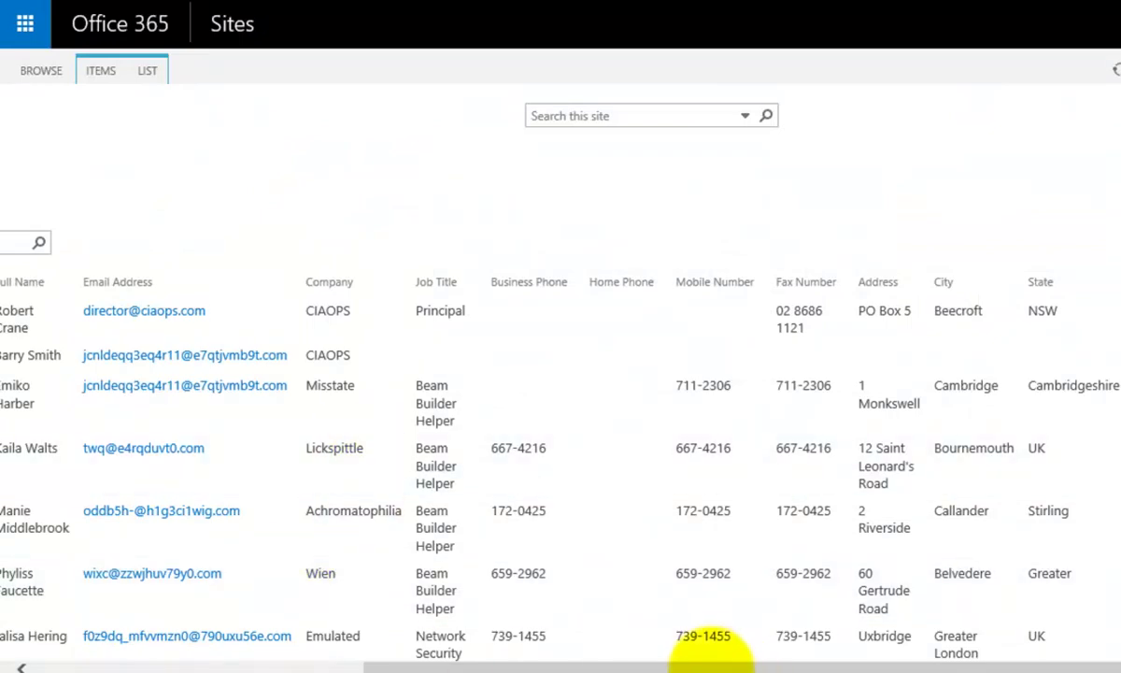
click(710, 665)
drag(621, 650, 275, 655)
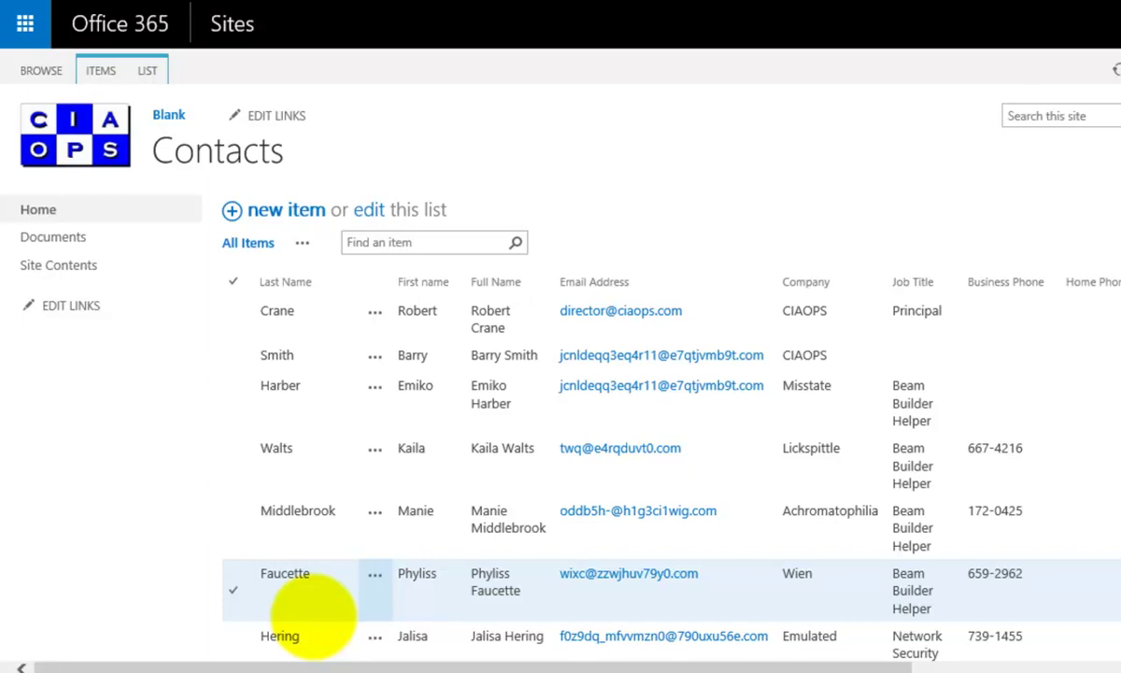
click(984, 671)
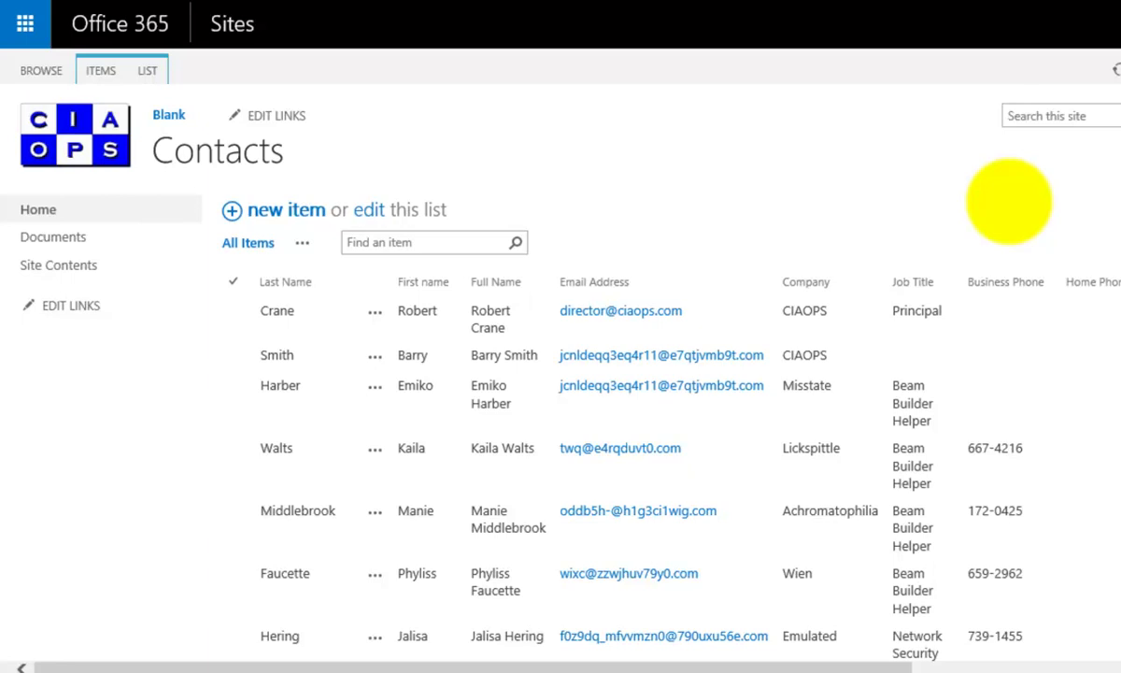
click(1046, 355)
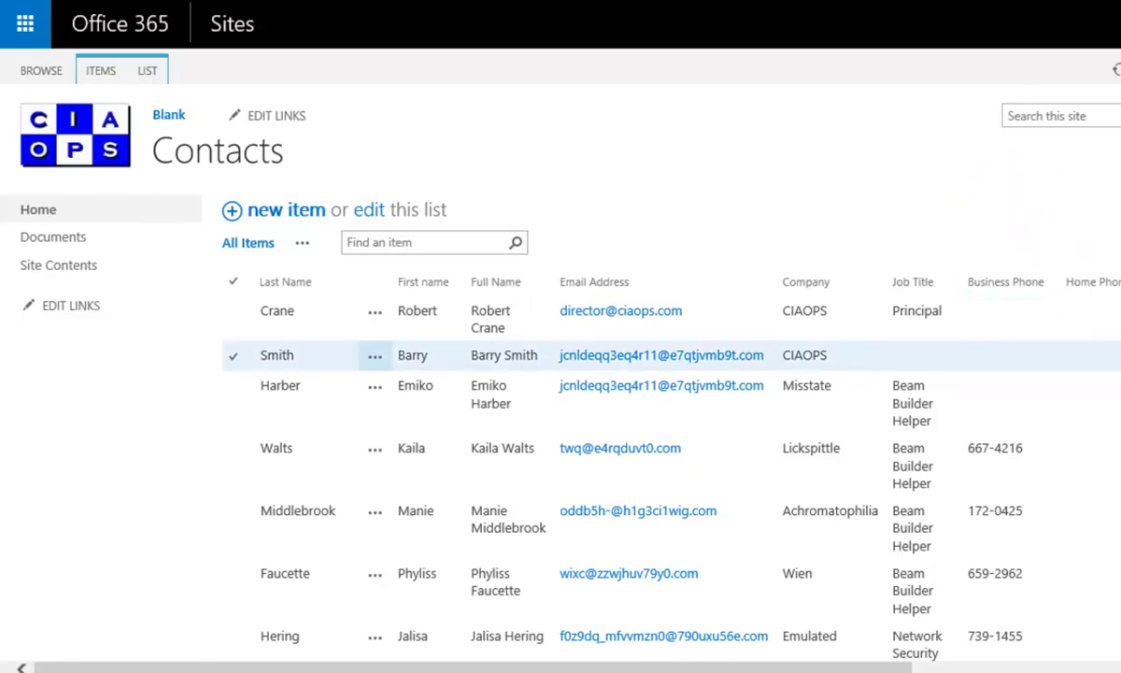